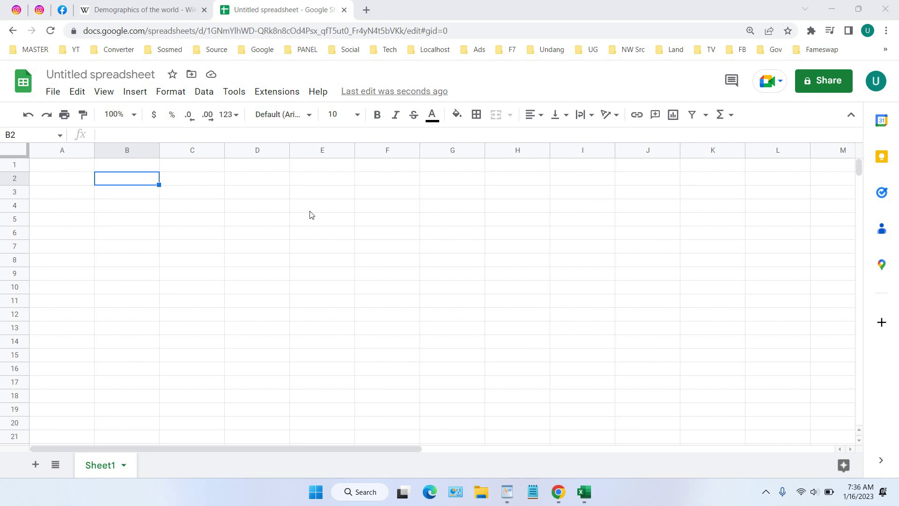
- Copy the Year and Western Europe rows from Wikipedia's World Population, AD 1–1998 table
{"action": "left_click", "coordinate": [147, 11]}
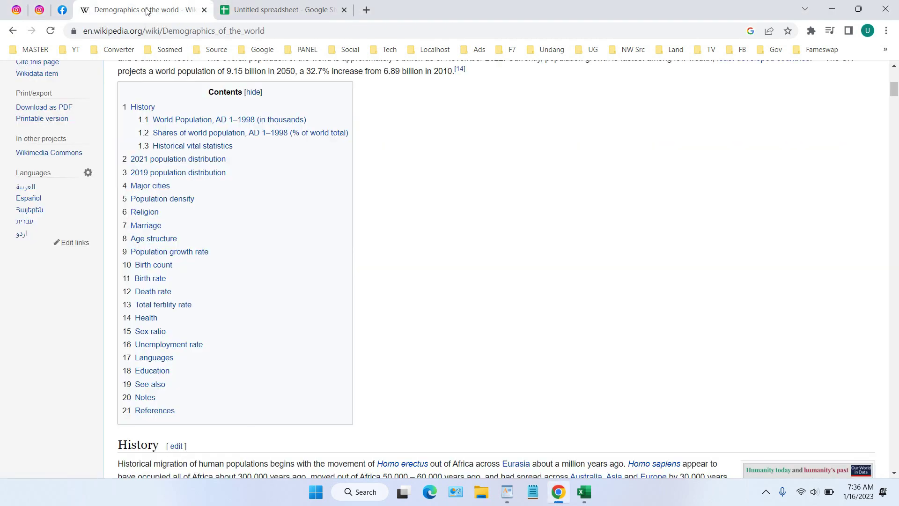
{"action": "left_click", "coordinate": [287, 11]}
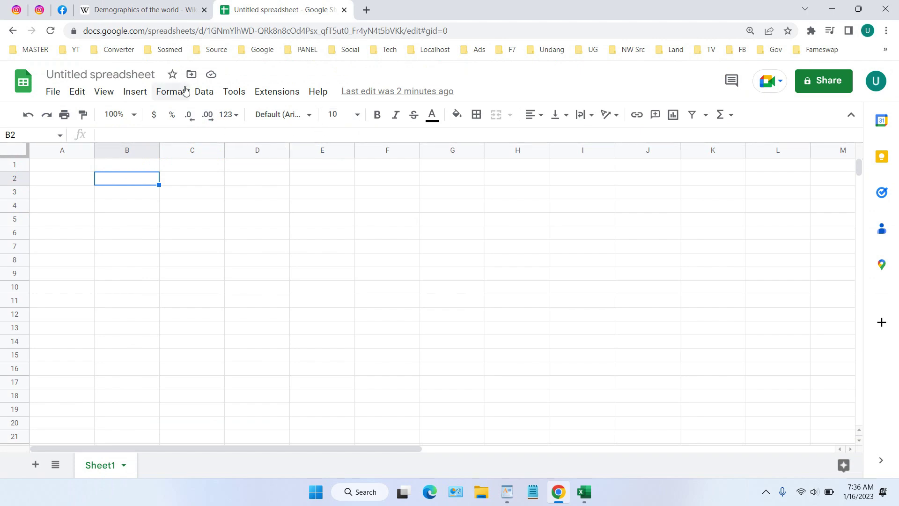
{"action": "left_click", "coordinate": [146, 10]}
{"action": "scroll", "coordinate": [403, 231], "scroll_direction": "down", "scroll_amount": 3}
{"action": "scroll", "coordinate": [403, 231], "scroll_direction": "down", "scroll_amount": 7}
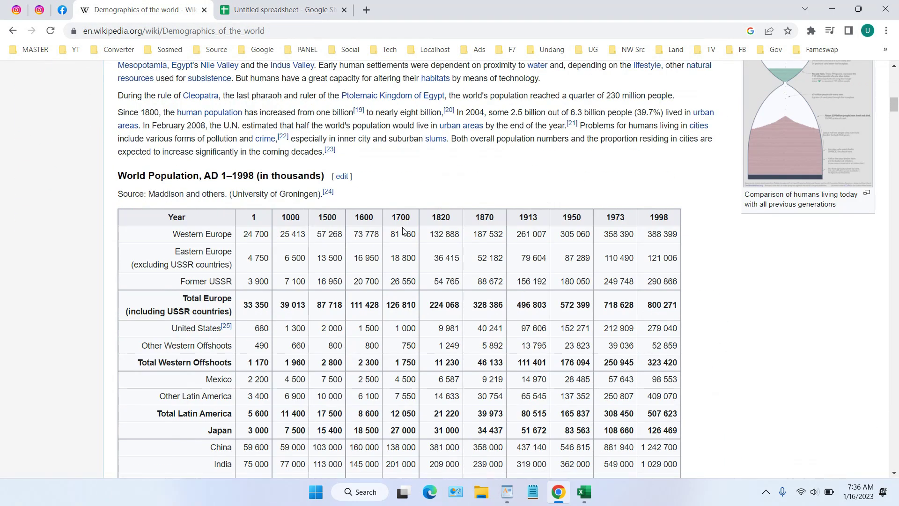
{"action": "left_click_drag", "start_coordinate": [165, 211], "coordinate": [681, 236]}
{"action": "right_click", "coordinate": [560, 233]}
{"action": "left_click", "coordinate": [572, 240]}
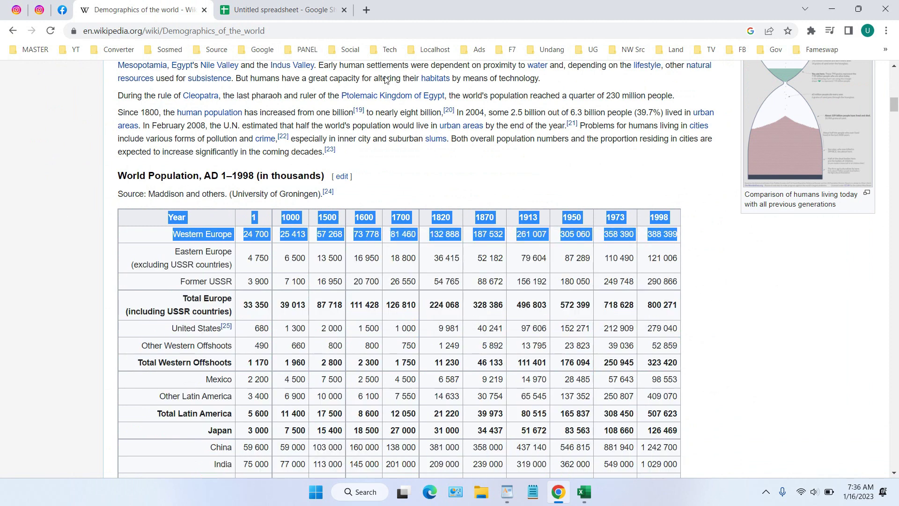
{"action": "left_click", "coordinate": [281, 10]}
{"action": "key", "text": "ctrl+v"}
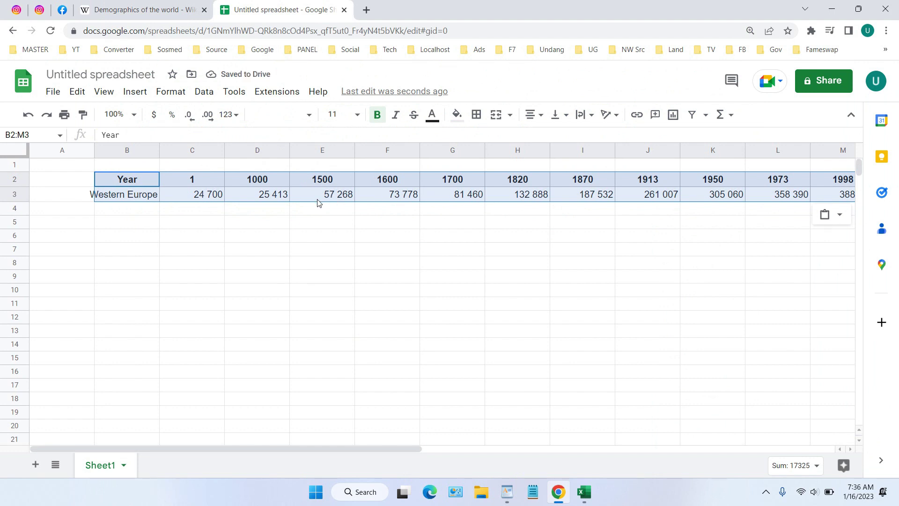
{"action": "key", "text": "Delete"}
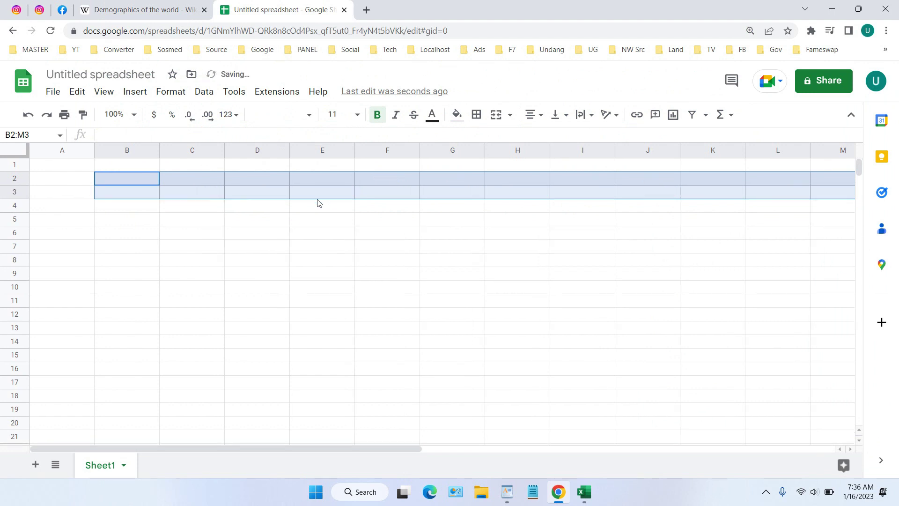
{"action": "left_click", "coordinate": [149, 187]}
{"action": "left_click", "coordinate": [183, 195]}
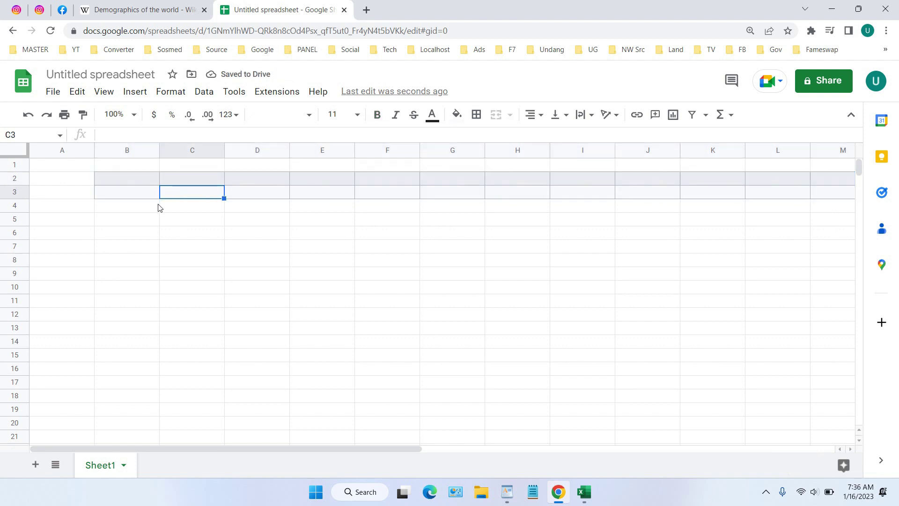
{"action": "key", "text": "ctrl+z"}
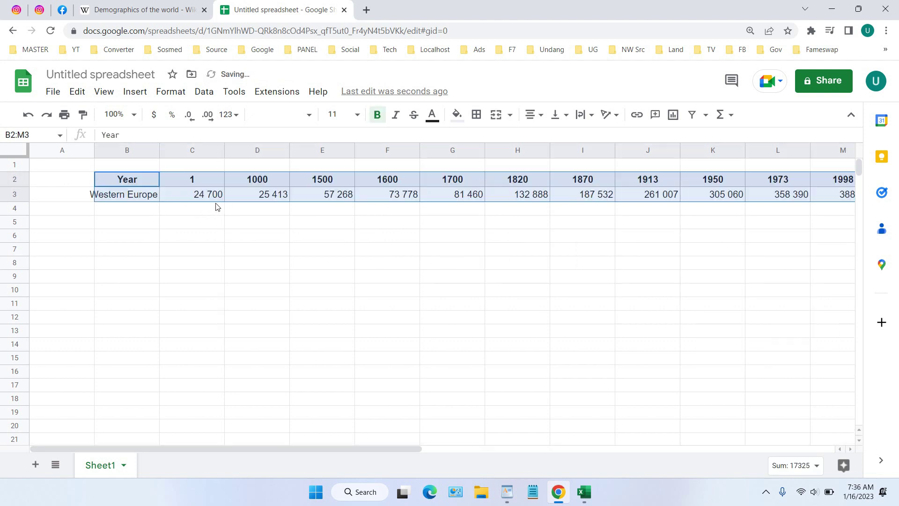
{"action": "key", "text": "ctrl+z"}
{"action": "left_click", "coordinate": [242, 195]}
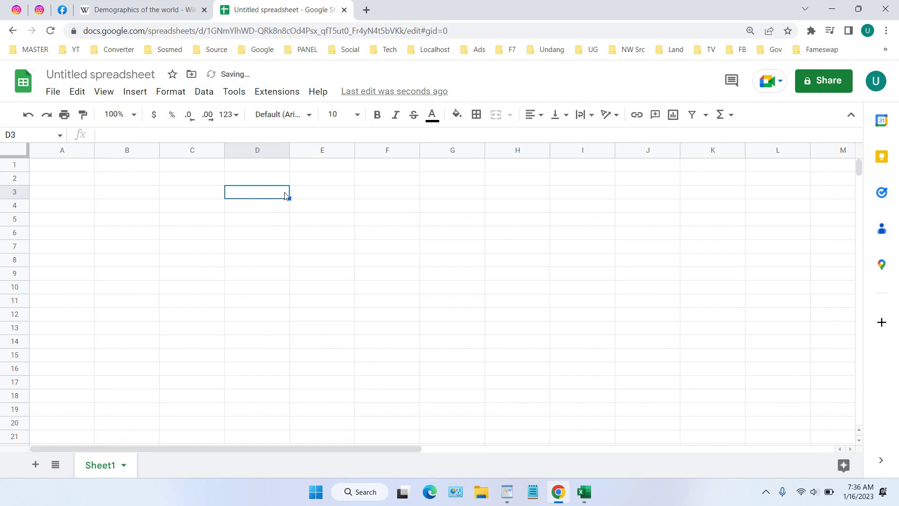
{"action": "left_click", "coordinate": [170, 9]}
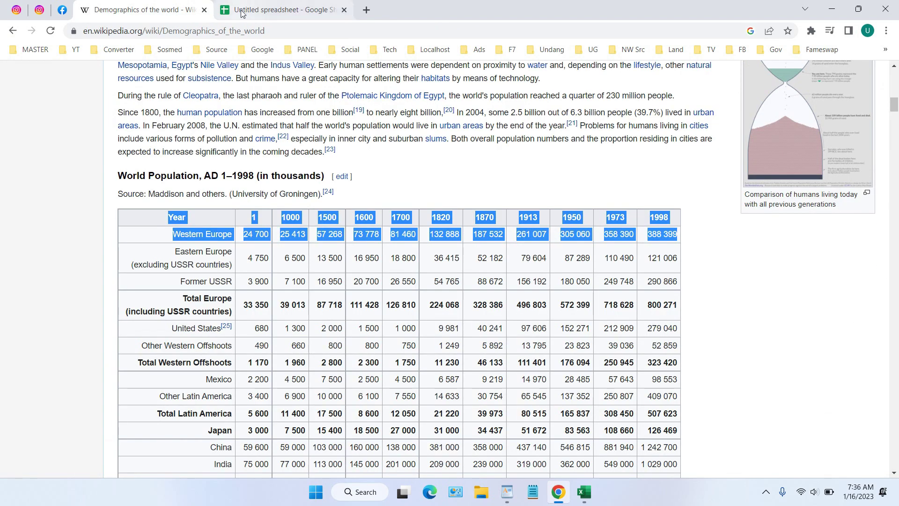
{"action": "left_click", "coordinate": [262, 9]}
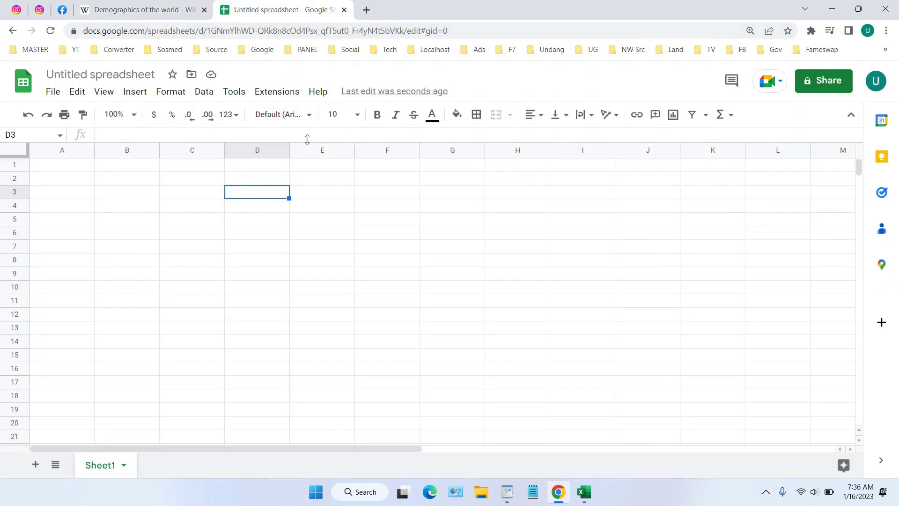
- Start an IMPORTHTML formula in D3 with an empty pair of quotes for the URL
{"action": "left_click", "coordinate": [293, 131]}
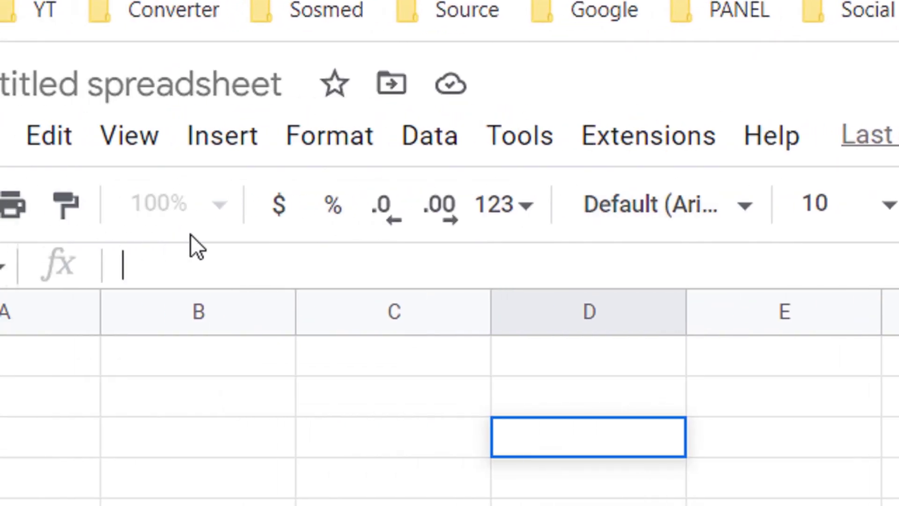
{"action": "type", "text": "=i"}
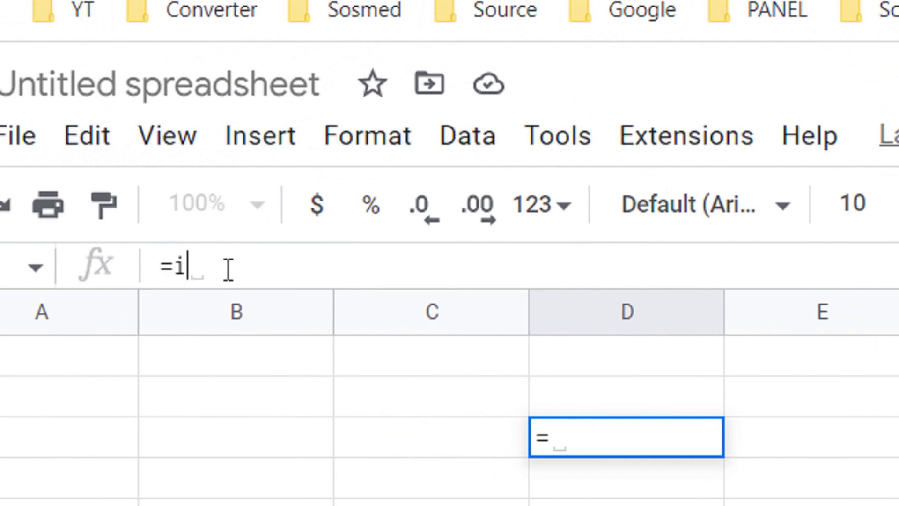
{"action": "type", "text": "mporth"}
{"action": "key", "text": "Tab"}
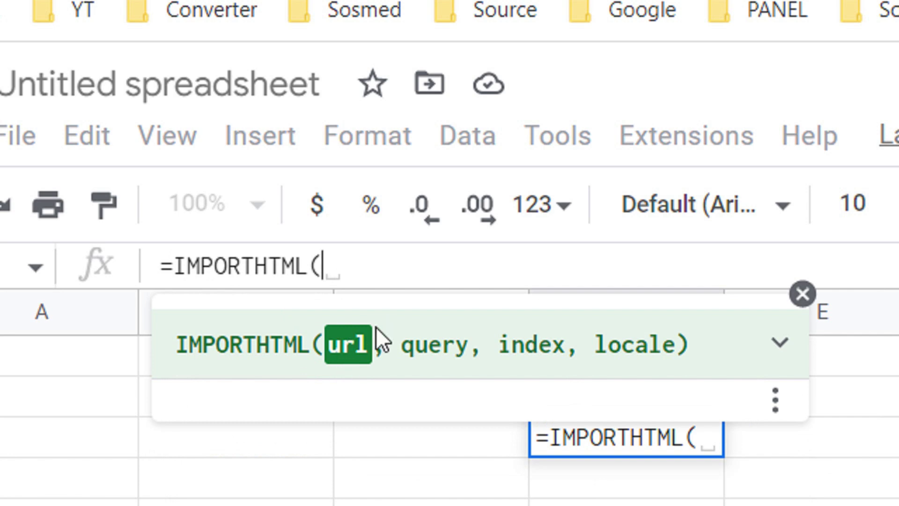
{"action": "type", "text": "\"\""}
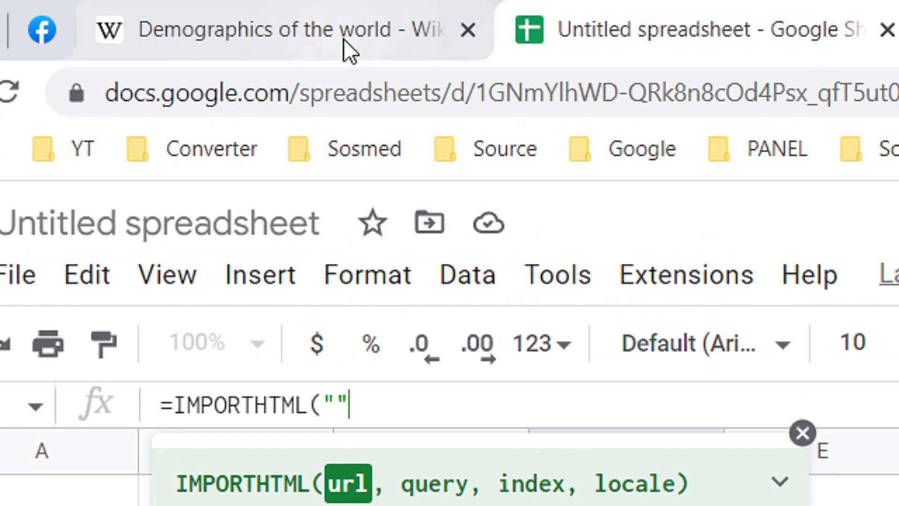
- Paste the Demographics_of_the_world article URL between the quotes and add the "table" query
{"action": "left_click", "coordinate": [344, 38]}
{"action": "left_click", "coordinate": [392, 96]}
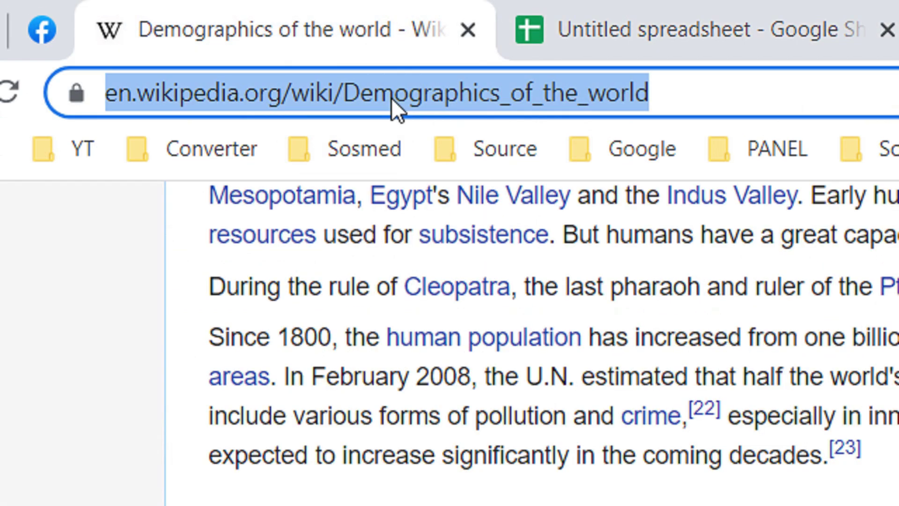
{"action": "right_click", "coordinate": [389, 99]}
{"action": "left_click", "coordinate": [511, 296]}
{"action": "left_click", "coordinate": [653, 22]}
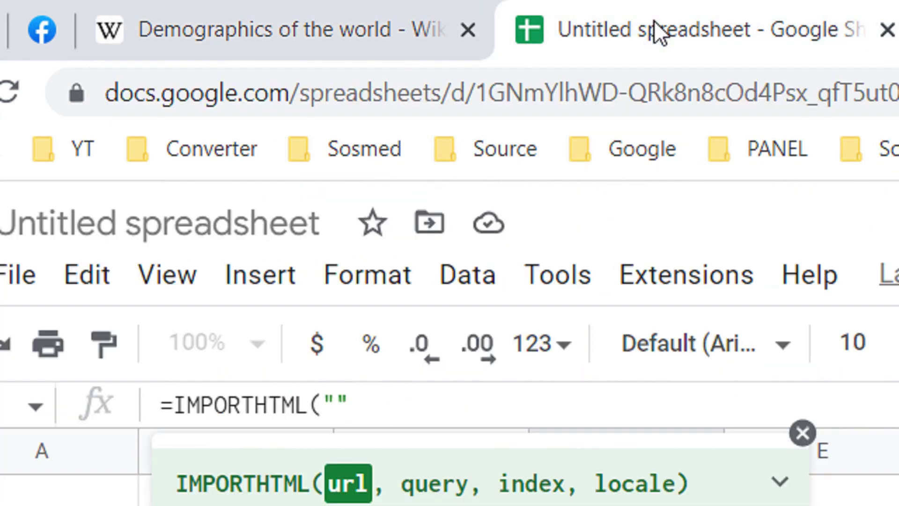
{"action": "key", "text": "ctrl+v"}
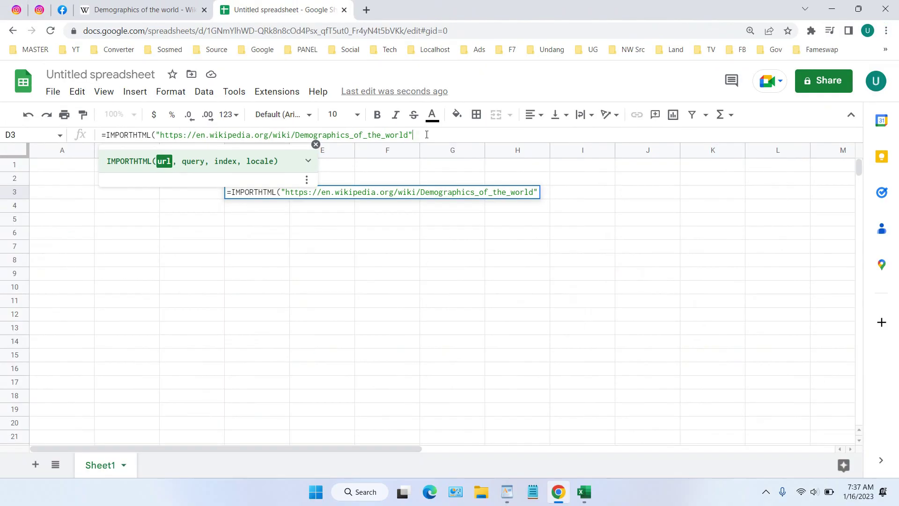
{"action": "type", "text": ", "}
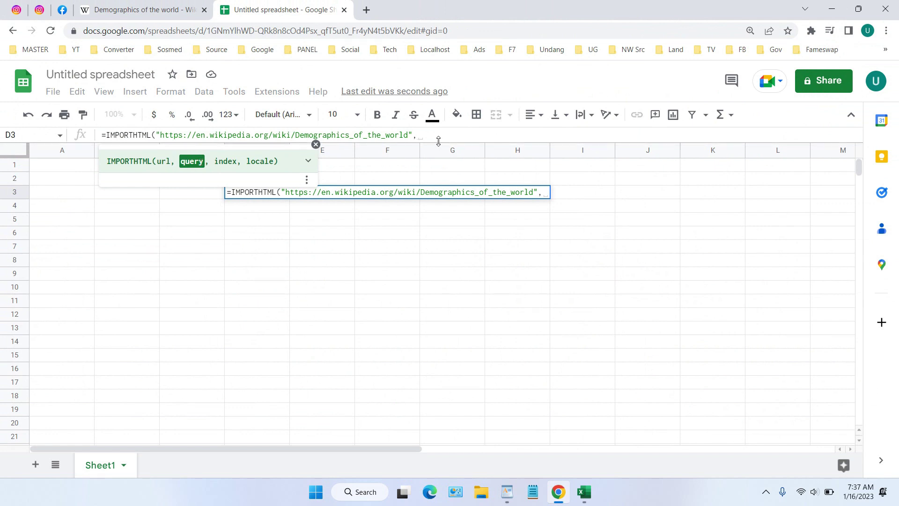
{"action": "type", "text": "\"table"}
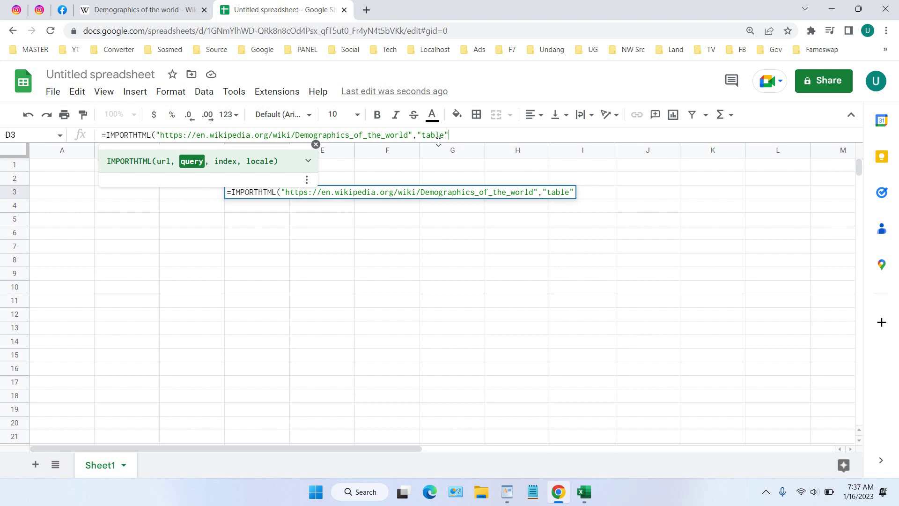
{"action": "type", "text": ","}
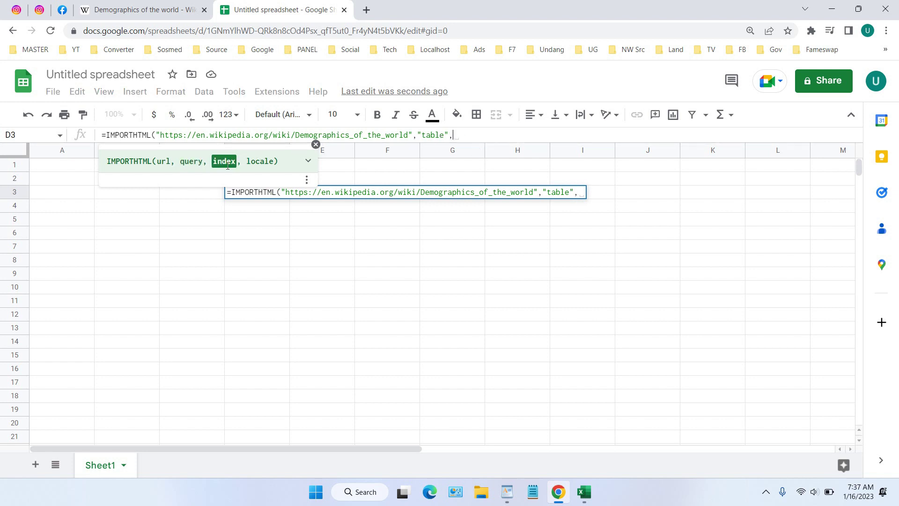
{"action": "left_click", "coordinate": [154, 11]}
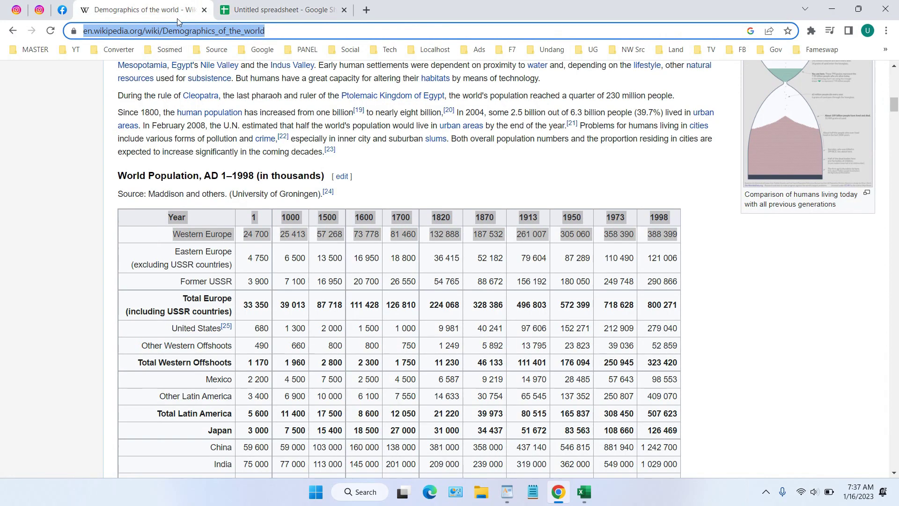
{"action": "scroll", "coordinate": [569, 157], "scroll_direction": "up", "scroll_amount": 5}
{"action": "scroll", "coordinate": [569, 156], "scroll_direction": "up", "scroll_amount": 10}
{"action": "scroll", "coordinate": [569, 157], "scroll_direction": "up", "scroll_amount": 1}
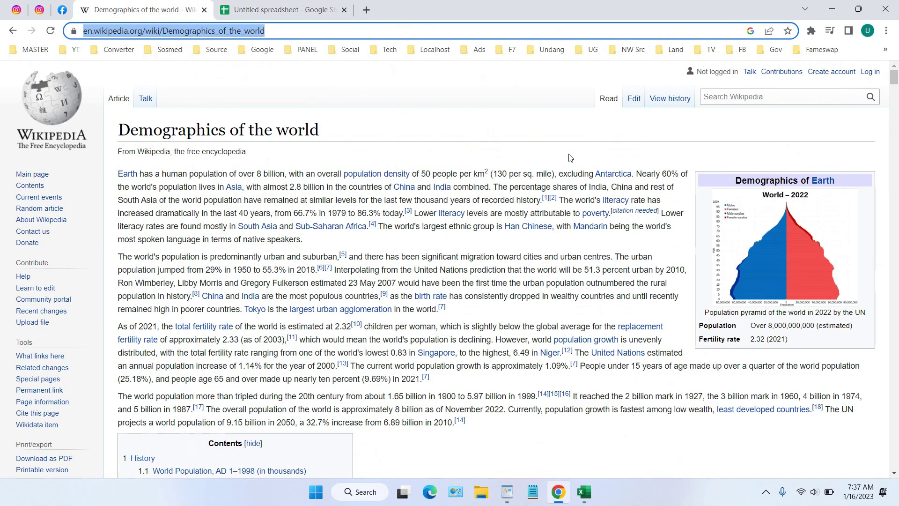
{"action": "scroll", "coordinate": [701, 193], "scroll_direction": "down", "scroll_amount": 5}
{"action": "scroll", "coordinate": [656, 191], "scroll_direction": "down", "scroll_amount": 6}
{"action": "scroll", "coordinate": [648, 186], "scroll_direction": "down", "scroll_amount": 3}
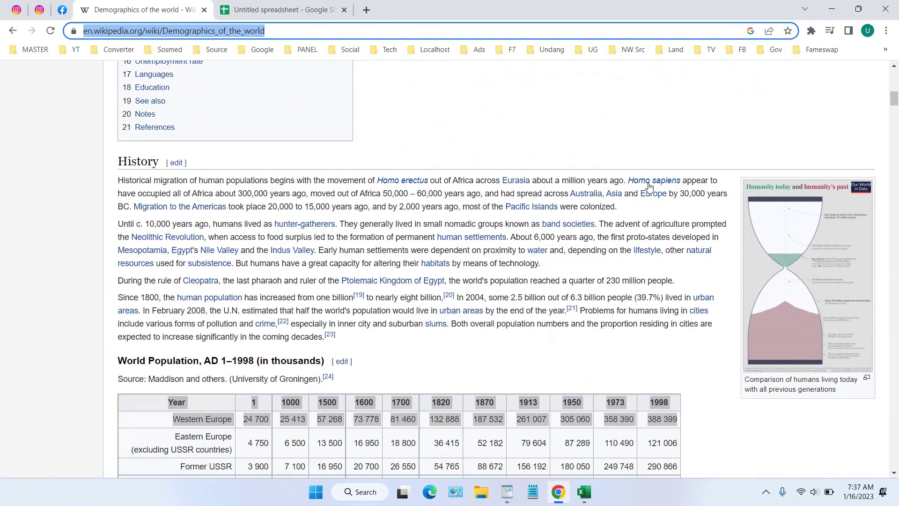
{"action": "scroll", "coordinate": [648, 187], "scroll_direction": "down", "scroll_amount": 6}
{"action": "left_click", "coordinate": [326, 14]}
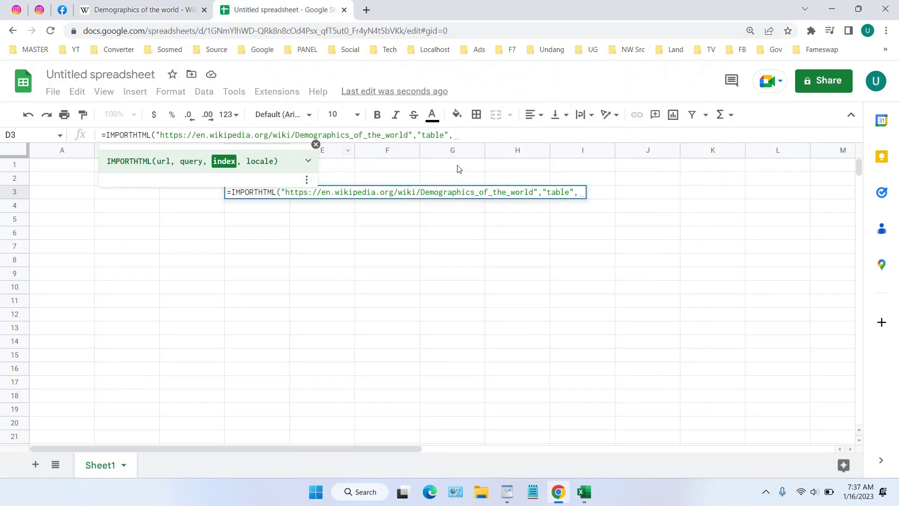
{"action": "left_click", "coordinate": [168, 16]}
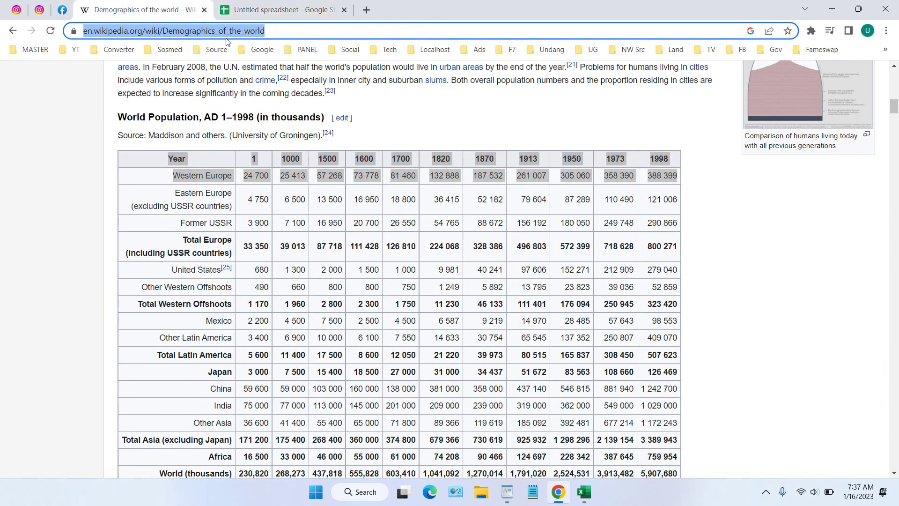
{"action": "scroll", "coordinate": [597, 159], "scroll_direction": "up", "scroll_amount": 5}
{"action": "scroll", "coordinate": [599, 161], "scroll_direction": "up", "scroll_amount": 10}
{"action": "scroll", "coordinate": [599, 161], "scroll_direction": "up", "scroll_amount": 1}
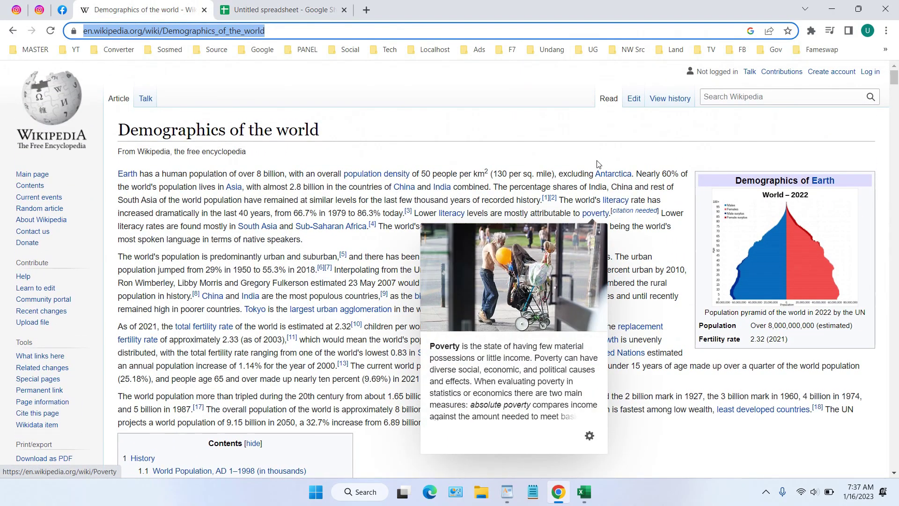
{"action": "scroll", "coordinate": [671, 157], "scroll_direction": "down", "scroll_amount": 2}
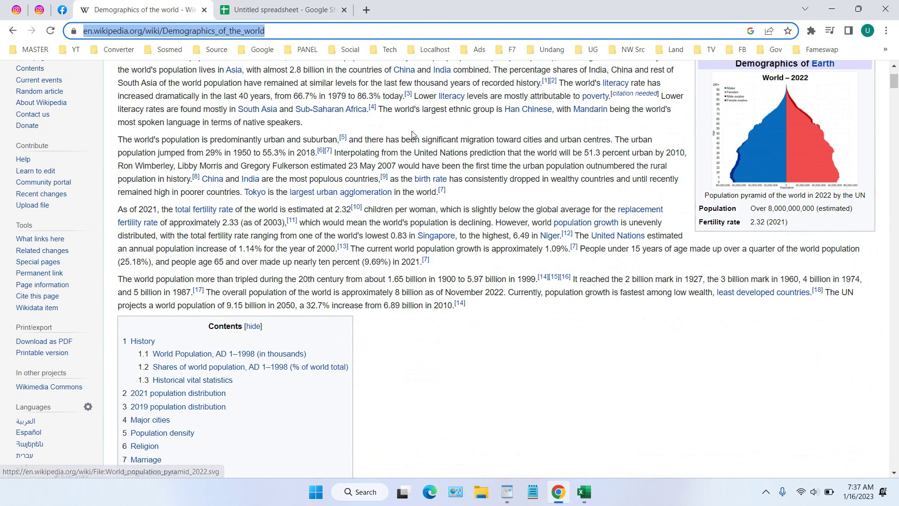
{"action": "scroll", "coordinate": [409, 135], "scroll_direction": "up", "scroll_amount": 2}
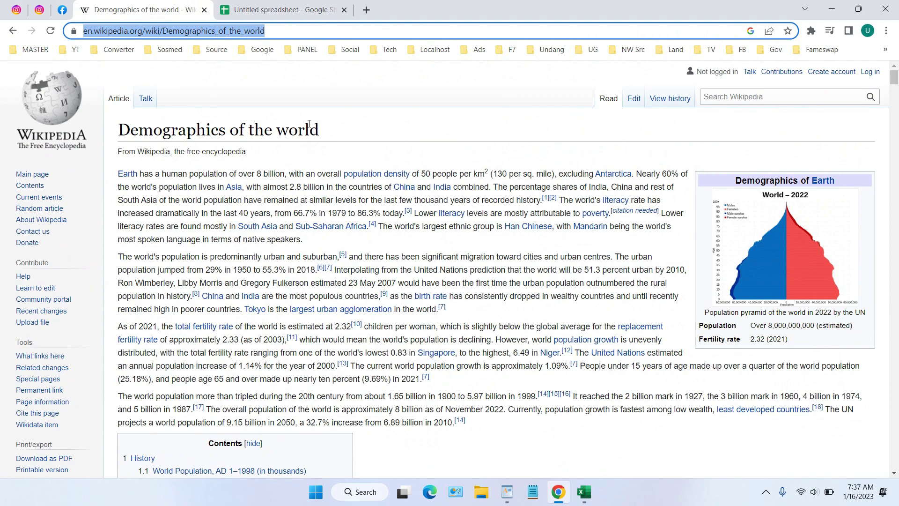
{"action": "scroll", "coordinate": [568, 152], "scroll_direction": "down", "scroll_amount": 4}
{"action": "scroll", "coordinate": [568, 152], "scroll_direction": "down", "scroll_amount": 7}
{"action": "scroll", "coordinate": [568, 152], "scroll_direction": "down", "scroll_amount": 4}
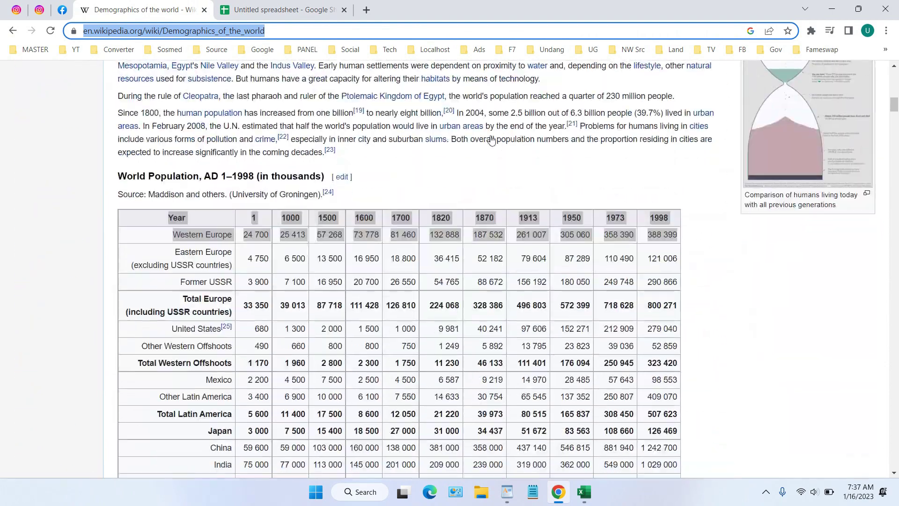
{"action": "left_click", "coordinate": [287, 10]}
{"action": "type", "text": "=IMPORTHTML(\"https://en.wikipedia.org/wiki/Demographics_of_the_world\",\"table\","}
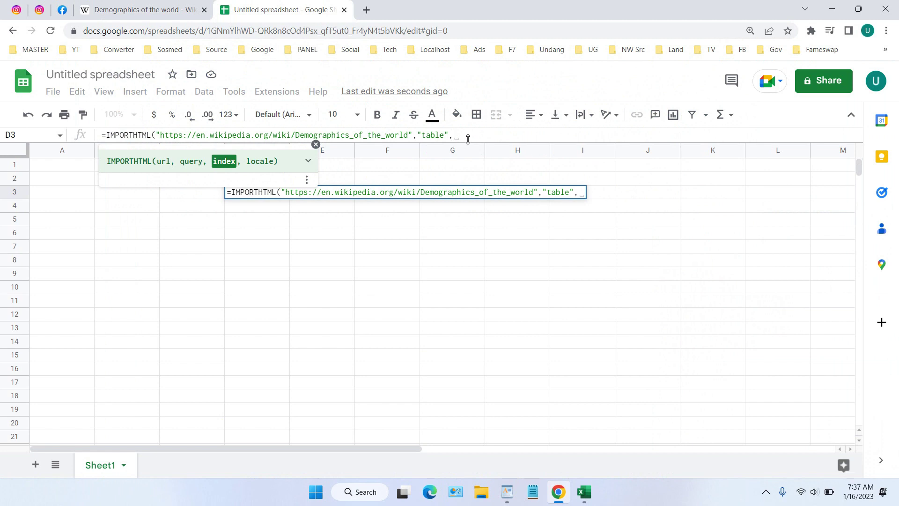
- Finish the formula with index "1" and select the imported infobox in D3:E6
{"action": "type", "text": "\"1"}
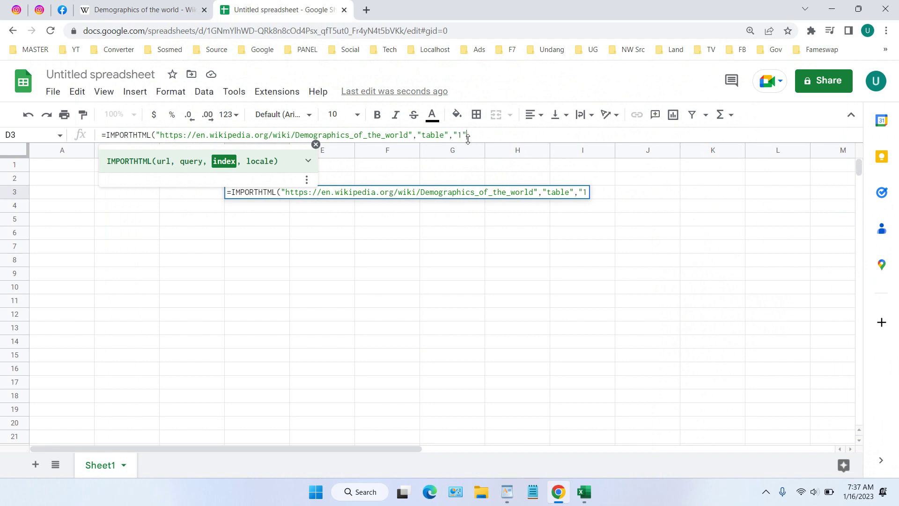
{"action": "type", "text": "\")"}
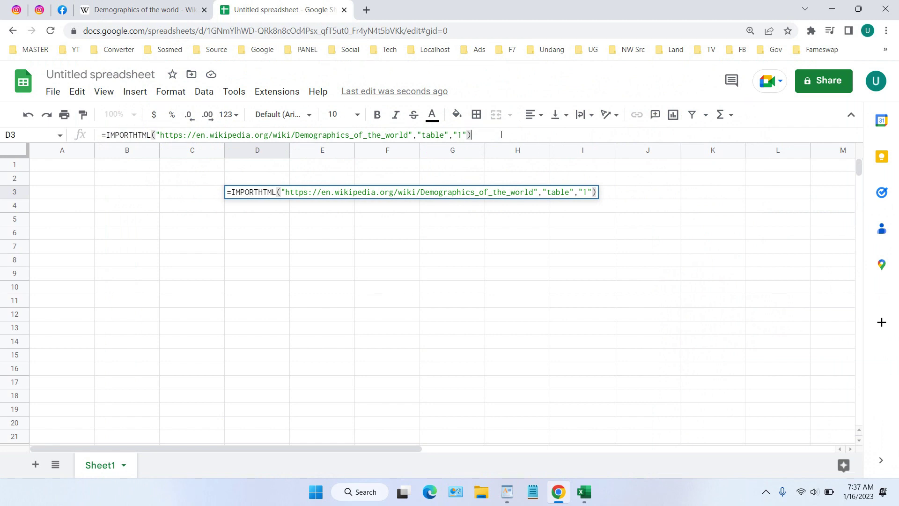
{"action": "key", "text": "Tab"}
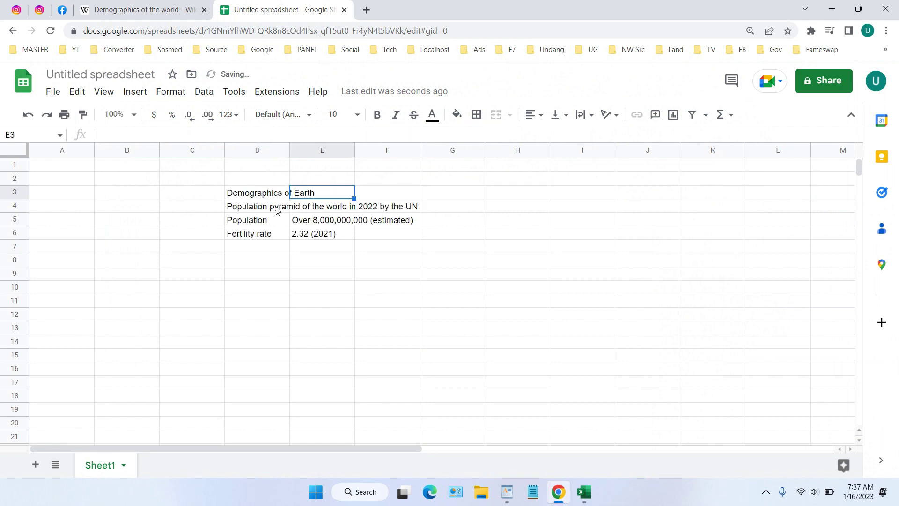
{"action": "left_click_drag", "start_coordinate": [275, 194], "coordinate": [341, 230]}
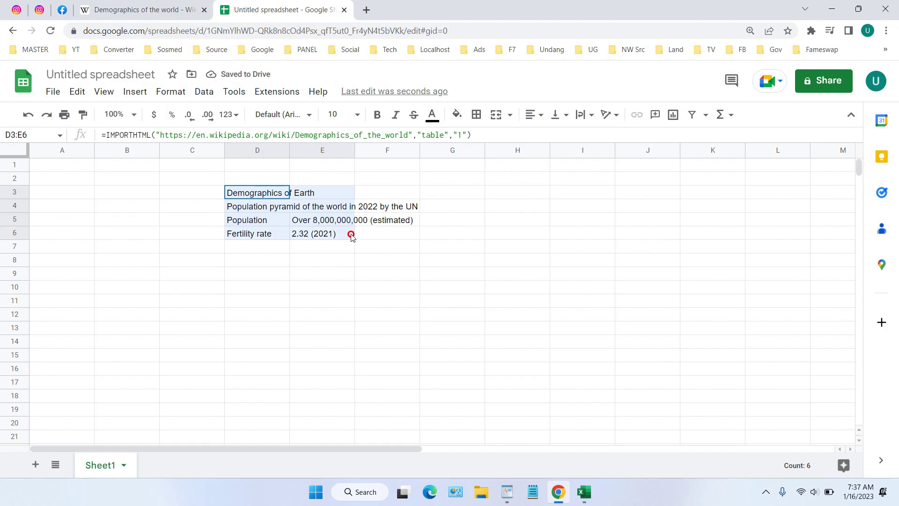
- Compare the Wikipedia Demographics of Earth infobox with the import, then reselect D3
{"action": "left_click", "coordinate": [166, 12]}
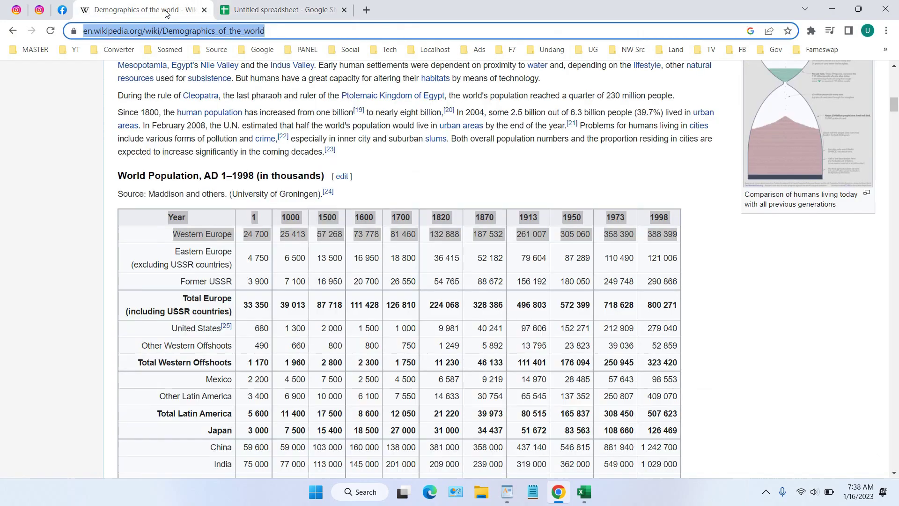
{"action": "scroll", "coordinate": [621, 137], "scroll_direction": "up", "scroll_amount": 10}
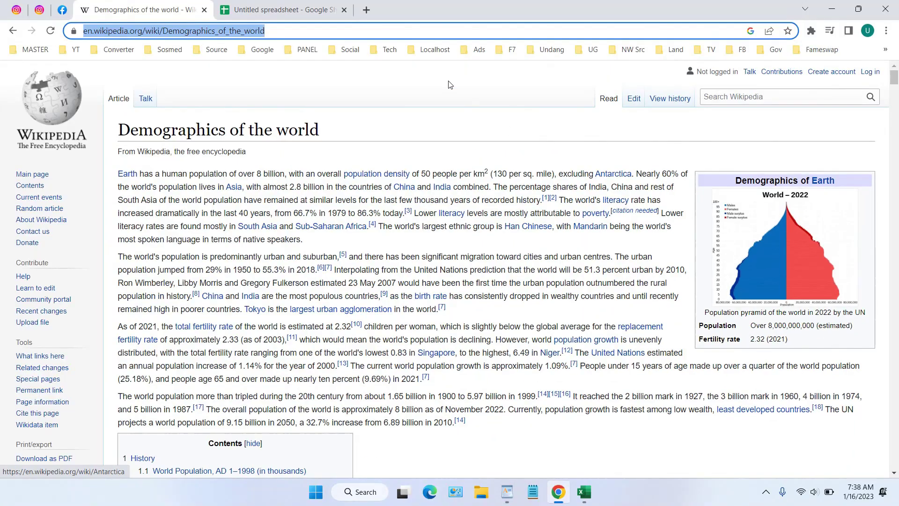
{"action": "left_click", "coordinate": [298, 5]}
{"action": "mouse_move", "coordinate": [452, 150]}
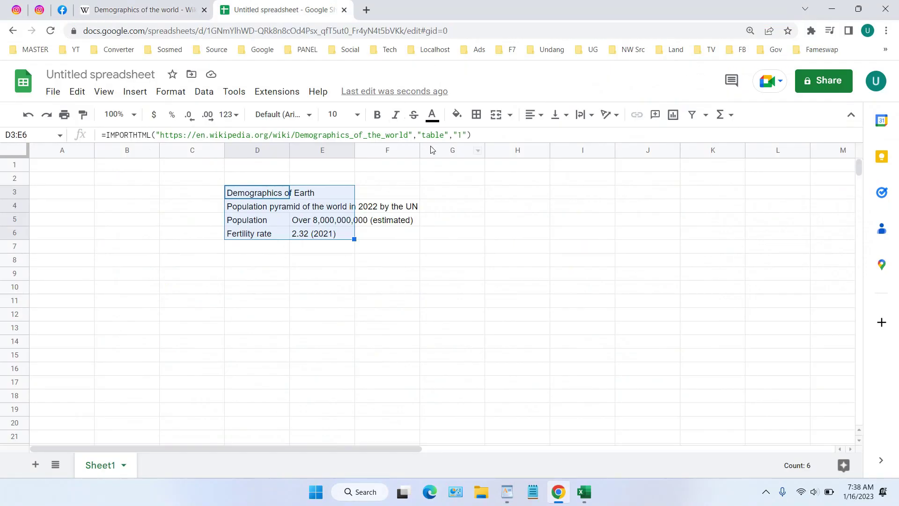
{"action": "left_click", "coordinate": [256, 196]}
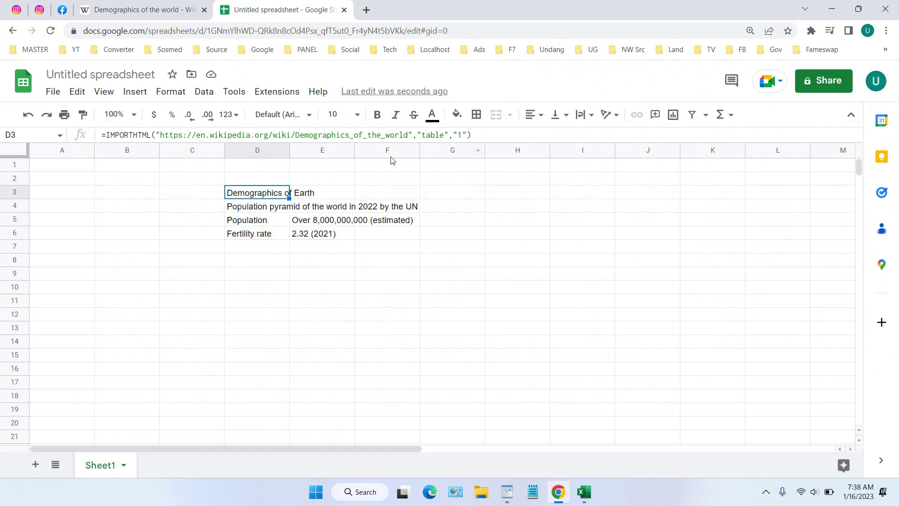
- Change the IMPORTHTML index to "0" to import the yearly table starting at 1950
{"action": "left_click", "coordinate": [462, 136]}
{"action": "type", "text": "0"}
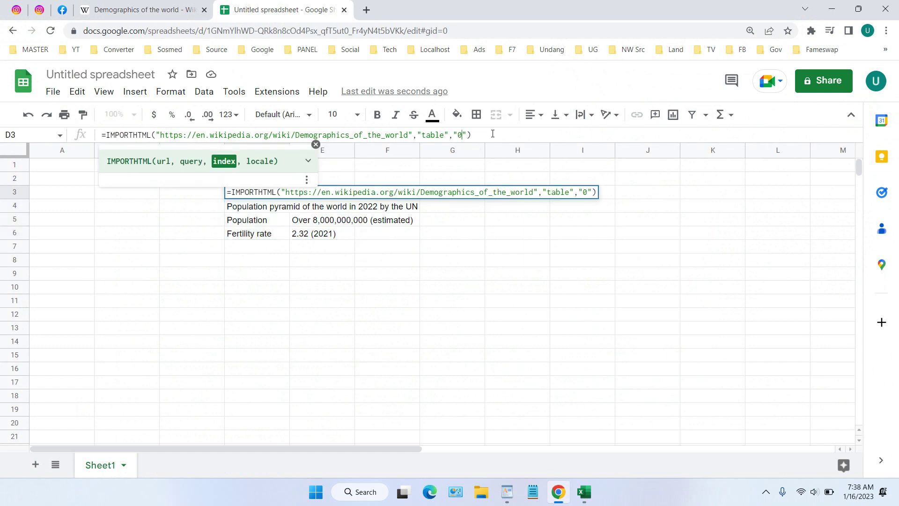
{"action": "left_click", "coordinate": [483, 133]}
{"action": "key", "text": "Tab"}
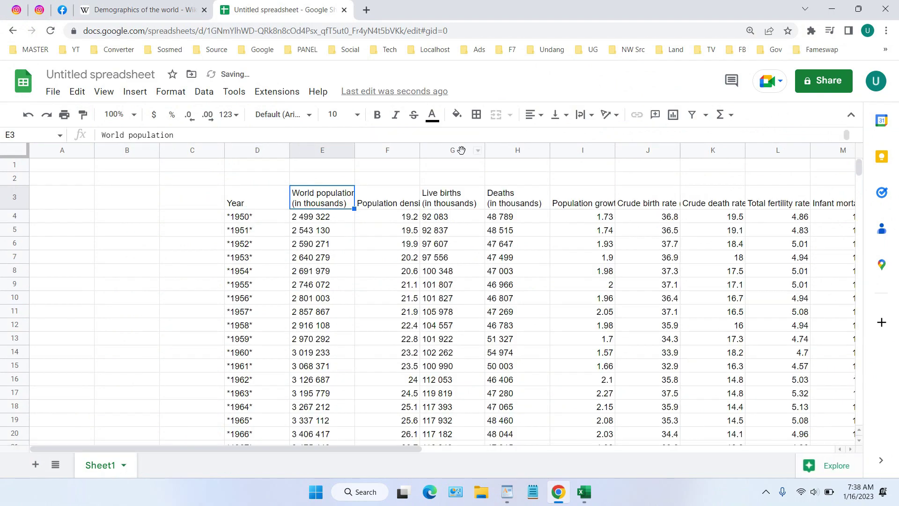
- Match the imported 1950-onward data to Wikipedia's Historical vital statistics table
{"action": "left_click", "coordinate": [138, 9]}
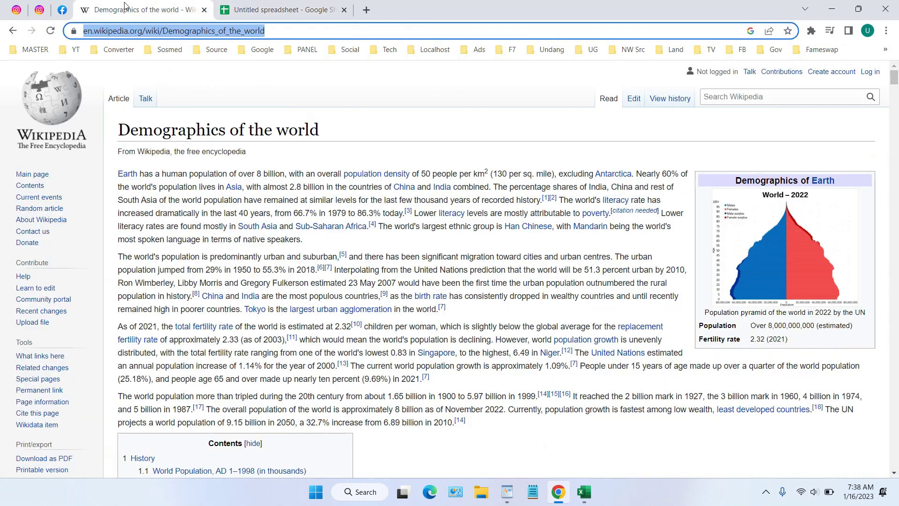
{"action": "scroll", "coordinate": [375, 202], "scroll_direction": "down", "scroll_amount": 5}
{"action": "scroll", "coordinate": [376, 202], "scroll_direction": "down", "scroll_amount": 5}
{"action": "scroll", "coordinate": [375, 202], "scroll_direction": "down", "scroll_amount": 3}
{"action": "scroll", "coordinate": [356, 225], "scroll_direction": "down", "scroll_amount": 7}
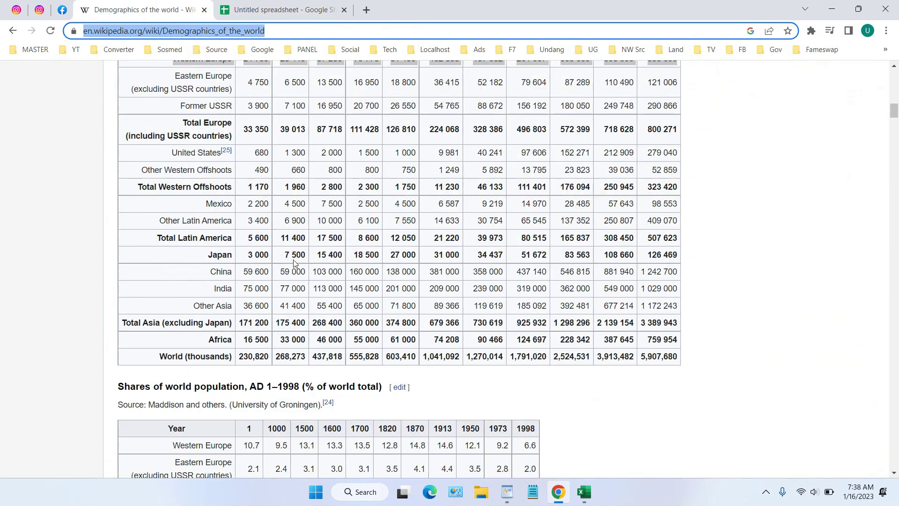
{"action": "scroll", "coordinate": [333, 248], "scroll_direction": "down", "scroll_amount": 7}
{"action": "scroll", "coordinate": [314, 271], "scroll_direction": "down", "scroll_amount": 5}
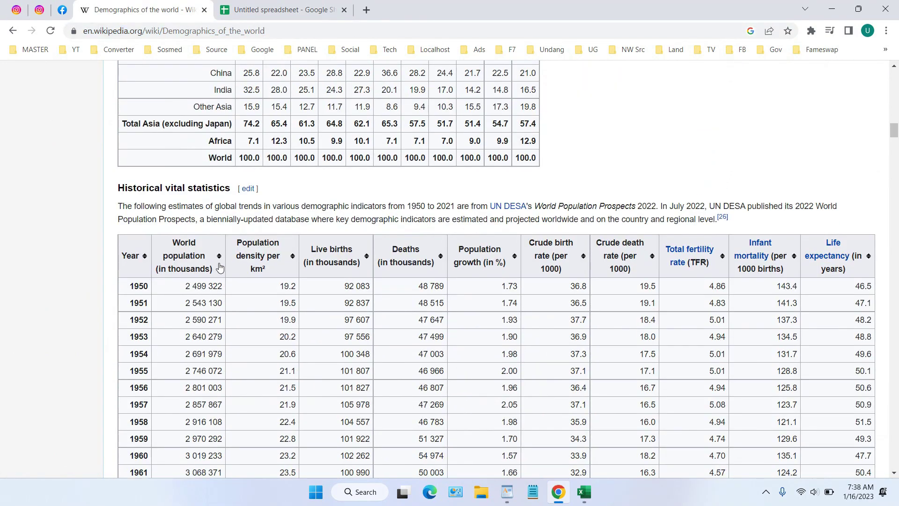
{"action": "left_click", "coordinate": [273, 14]}
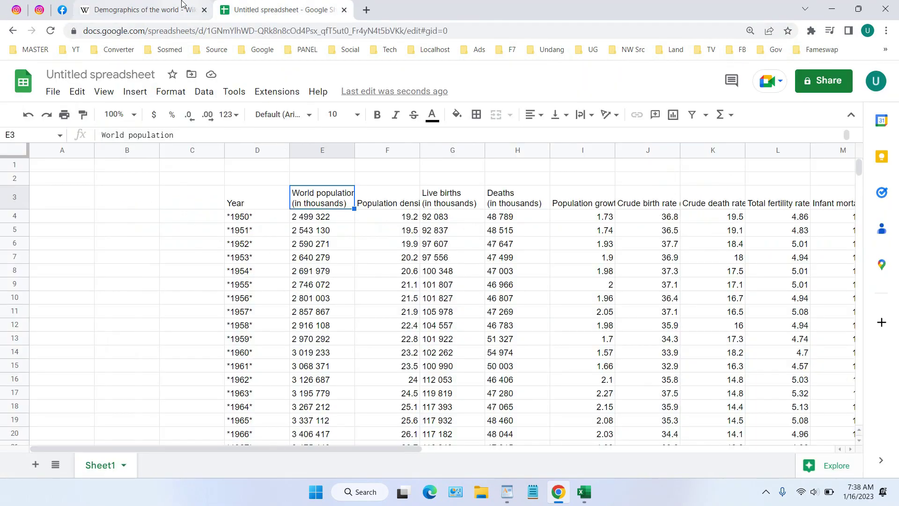
{"action": "left_click", "coordinate": [141, 9]}
{"action": "scroll", "coordinate": [281, 188], "scroll_direction": "up", "scroll_amount": 8}
{"action": "scroll", "coordinate": [281, 175], "scroll_direction": "down", "scroll_amount": 2}
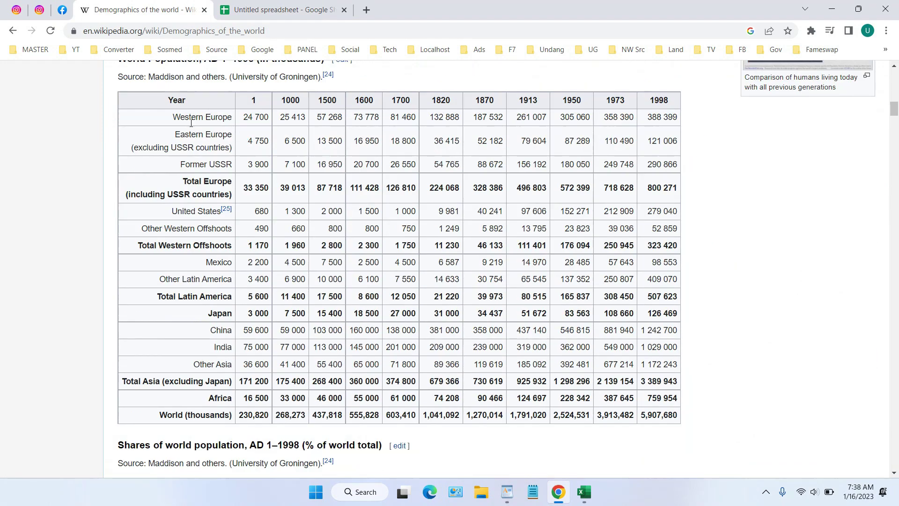
{"action": "scroll", "coordinate": [235, 120], "scroll_direction": "up", "scroll_amount": 1}
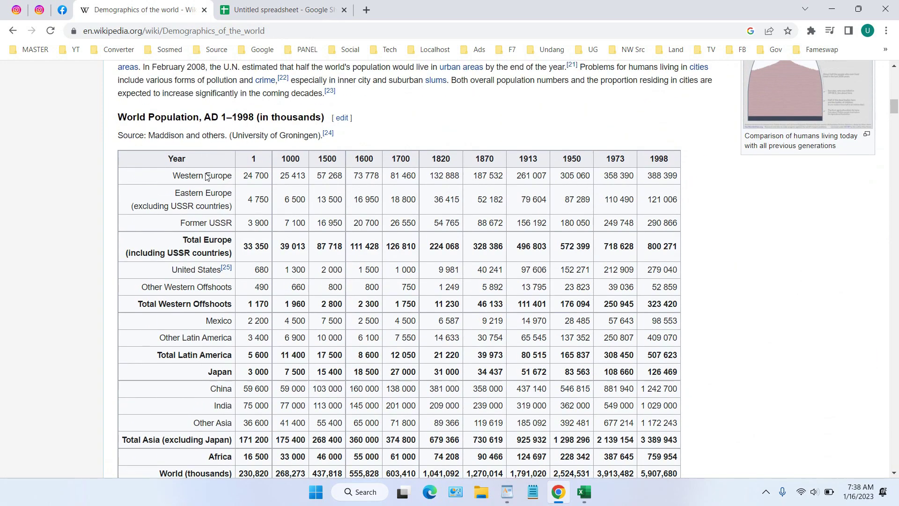
{"action": "left_click", "coordinate": [268, 5]}
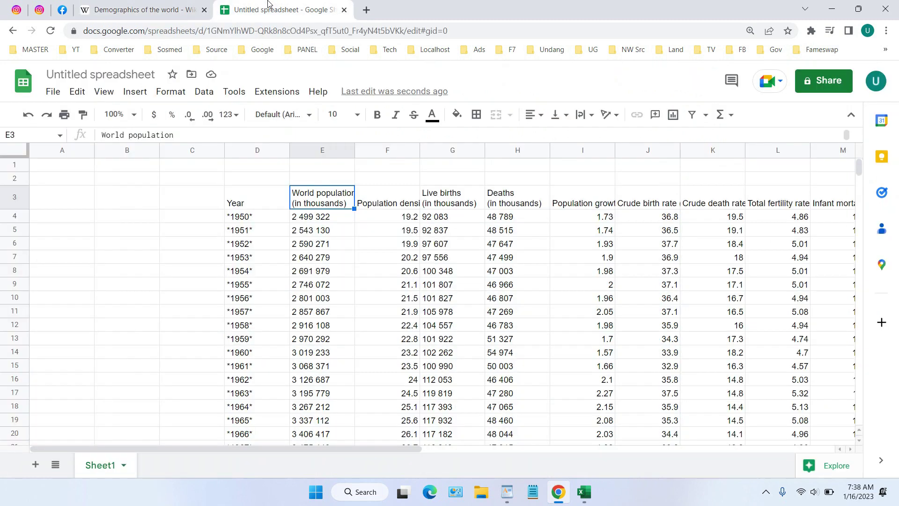
- Change the D3 formula's index to "2" to import the World Population, AD 1–1998 table
{"action": "left_click", "coordinate": [231, 202]}
{"action": "left_click", "coordinate": [459, 135]}
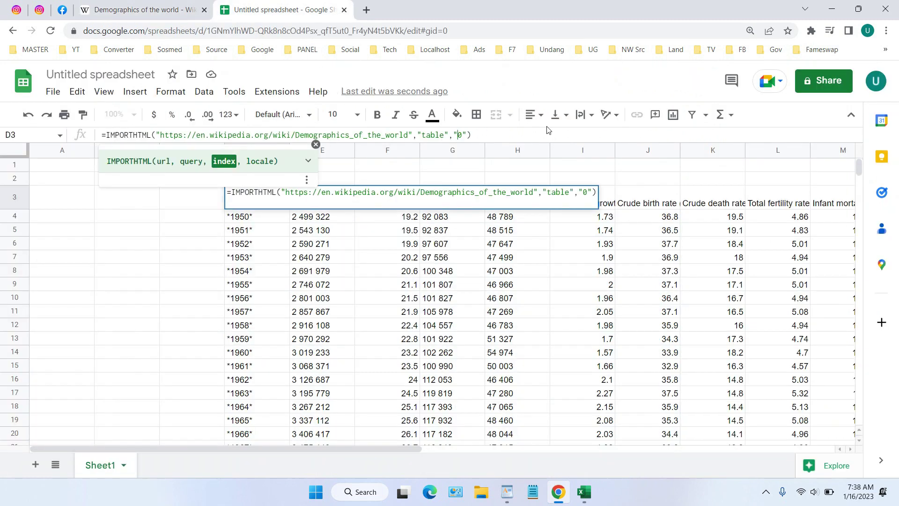
{"action": "key", "text": "BackSpace"}
{"action": "type", "text": "2"}
{"action": "left_click", "coordinate": [532, 135]}
{"action": "key", "text": "Tab"}
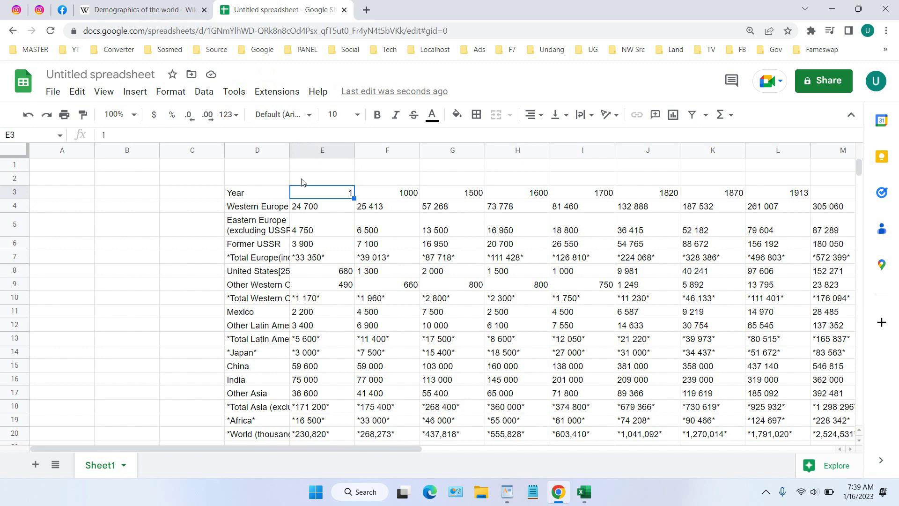
- Compare the imported table against the World Population table on Wikipedia
{"action": "left_click", "coordinate": [261, 193]}
{"action": "left_click", "coordinate": [165, 9]}
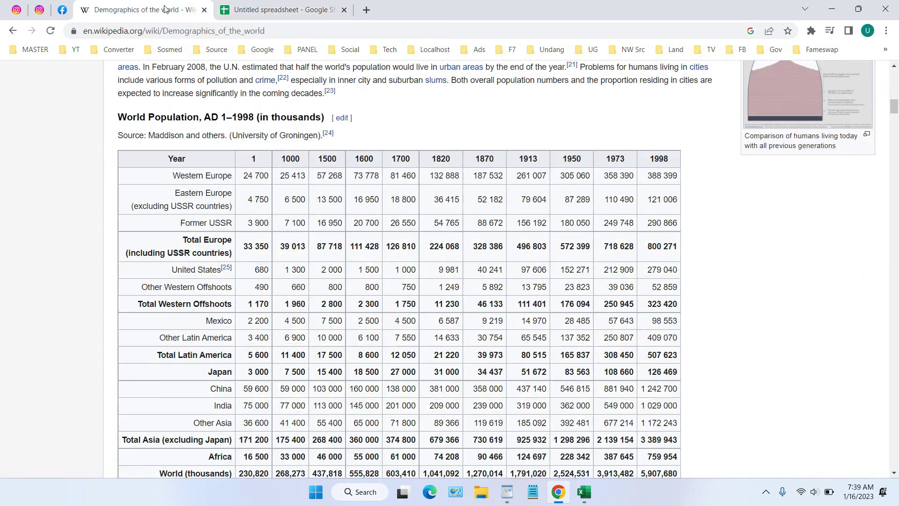
{"action": "scroll", "coordinate": [281, 161], "scroll_direction": "up", "scroll_amount": 1}
{"action": "scroll", "coordinate": [316, 237], "scroll_direction": "up", "scroll_amount": 1}
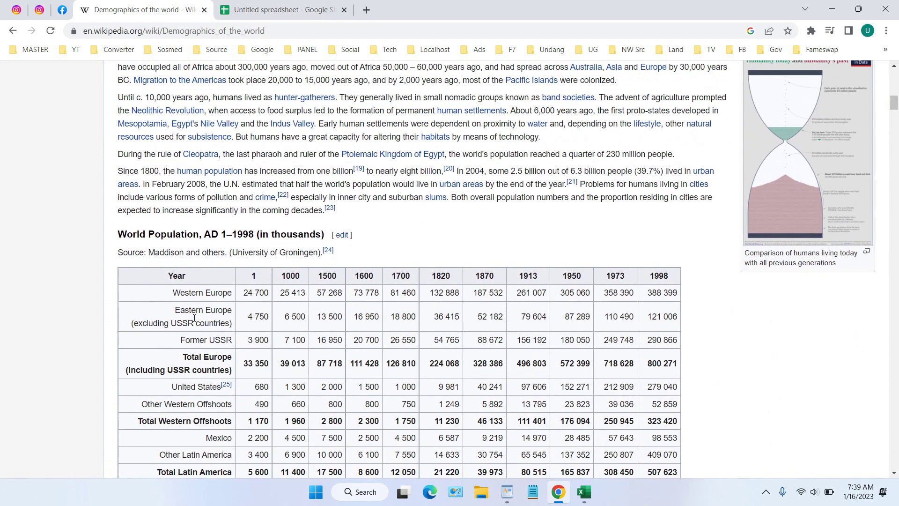
{"action": "left_click", "coordinate": [262, 10]}
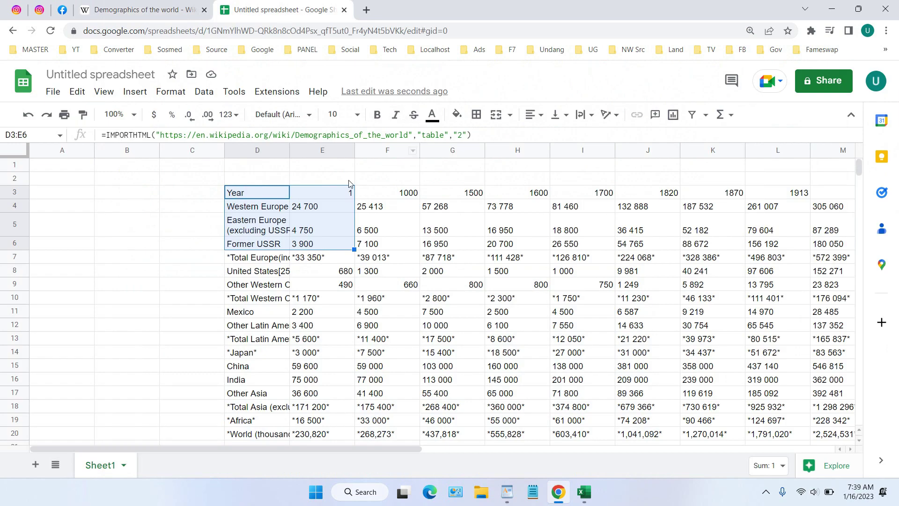
{"action": "mouse_move", "coordinate": [265, 197]}
{"action": "left_mouse_down"}
{"action": "mouse_move", "coordinate": [801, 162]}
{"action": "mouse_move", "coordinate": [813, 277]}
{"action": "left_mouse_up"}
{"action": "scroll", "coordinate": [708, 277], "scroll_direction": "up", "scroll_amount": 5}
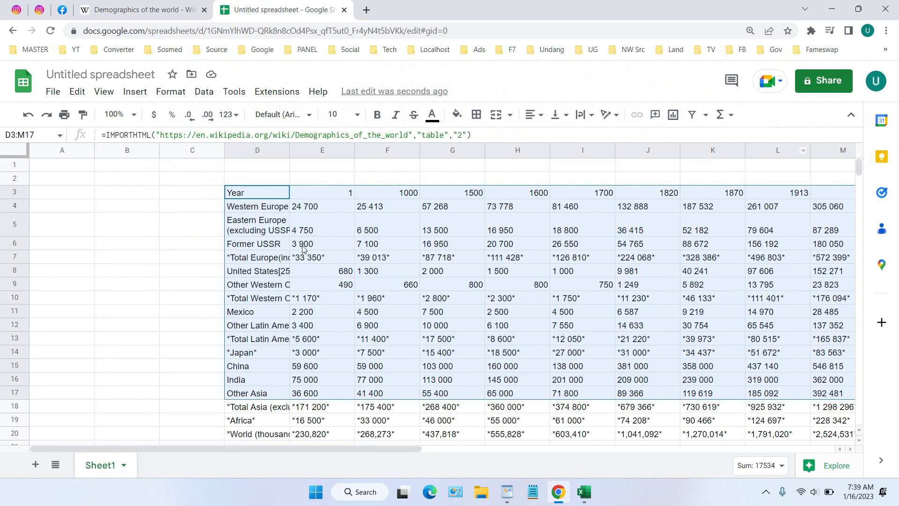
{"action": "left_click_drag", "start_coordinate": [353, 449], "coordinate": [430, 454]}
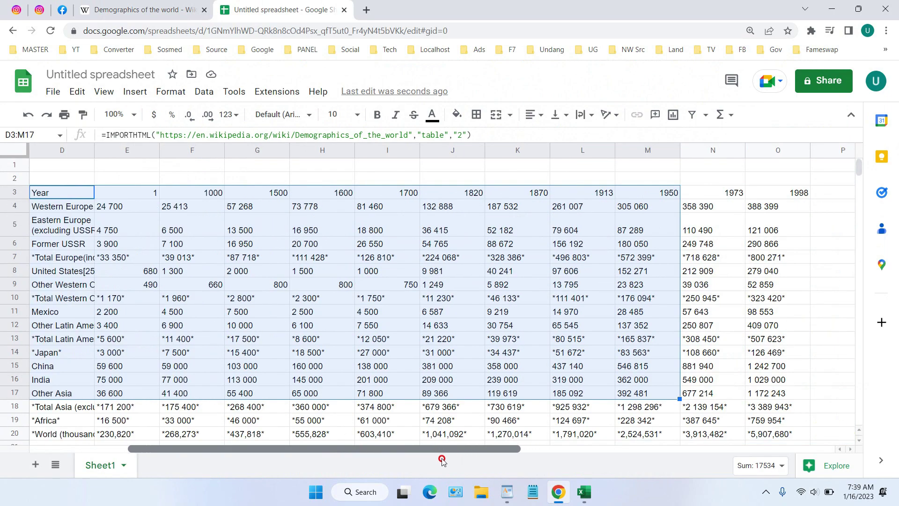
{"action": "left_click", "coordinate": [145, 195]}
{"action": "scroll", "coordinate": [776, 302], "scroll_direction": "down", "scroll_amount": 4}
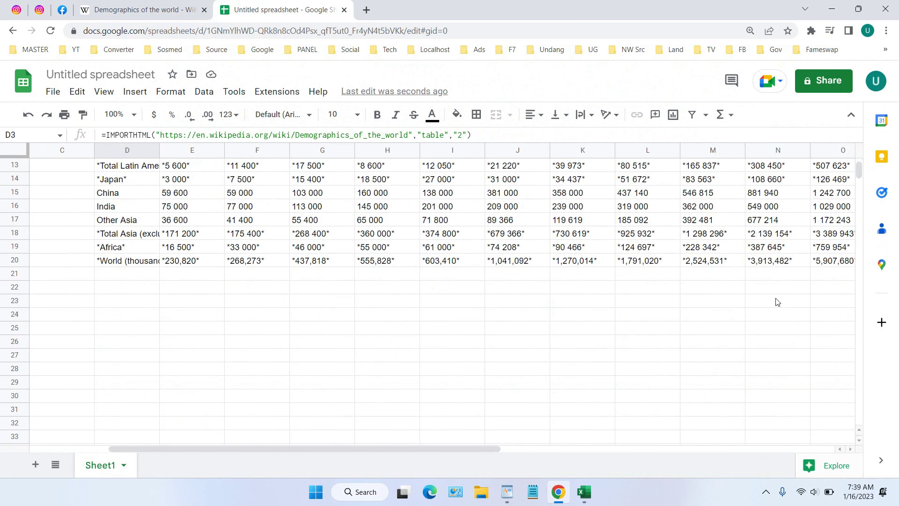
{"action": "left_click_drag", "start_coordinate": [488, 449], "coordinate": [533, 448]}
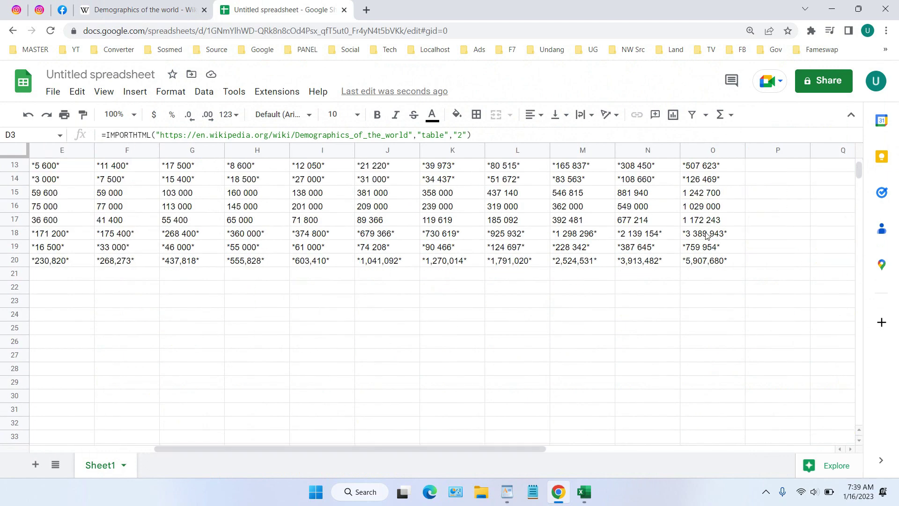
{"action": "left_click", "coordinate": [724, 258]}
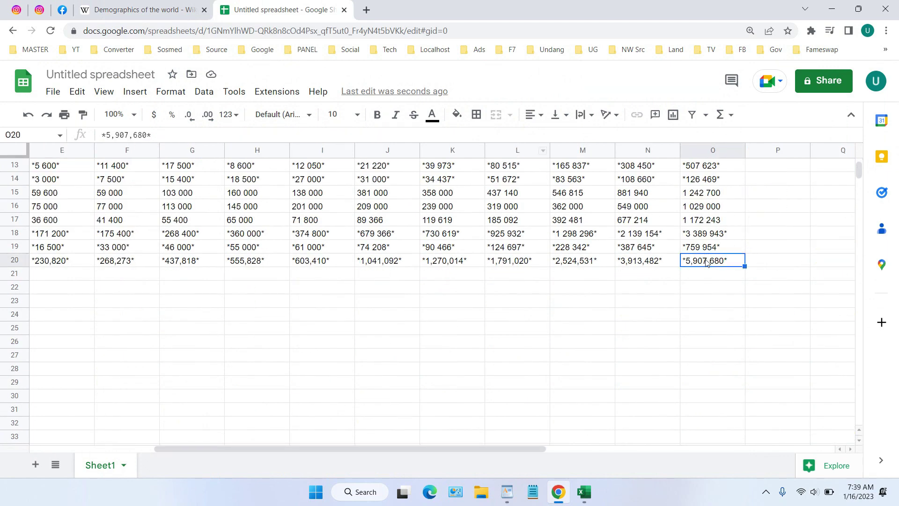
{"action": "mouse_move", "coordinate": [706, 263]}
{"action": "left_mouse_down"}
{"action": "mouse_move", "coordinate": [51, 148]}
{"action": "mouse_move", "coordinate": [55, 161]}
{"action": "left_mouse_up"}
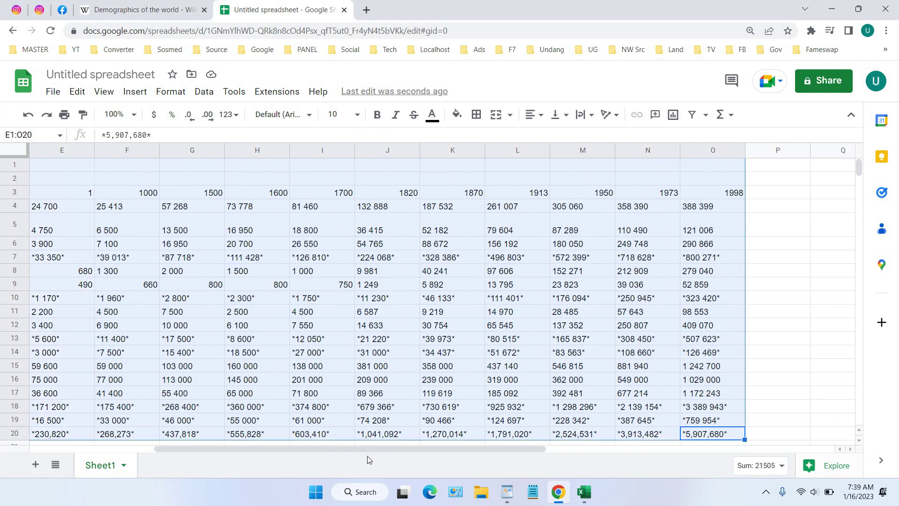
- Center-align the figures in E1:O20, then everything in columns D to O
{"action": "scroll", "coordinate": [368, 450], "scroll_direction": "left", "scroll_amount": 3}
{"action": "left_click", "coordinate": [534, 114]}
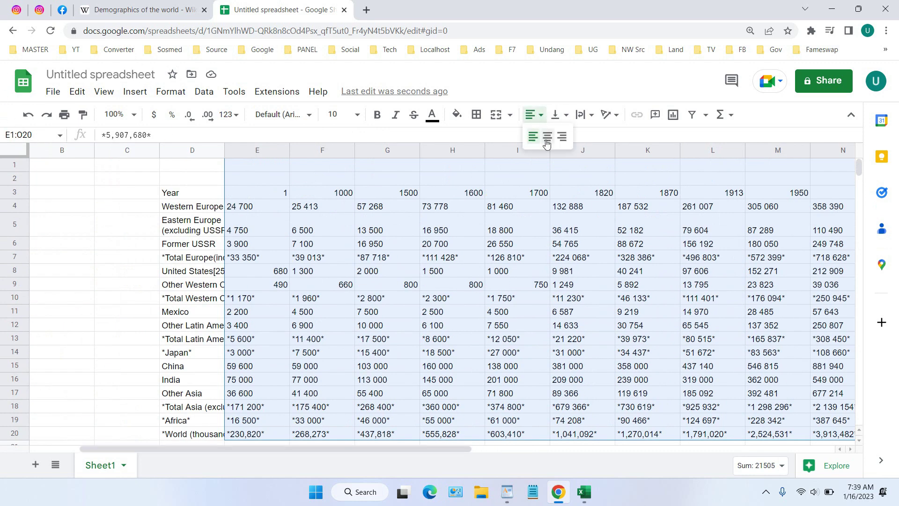
{"action": "left_click", "coordinate": [546, 141]}
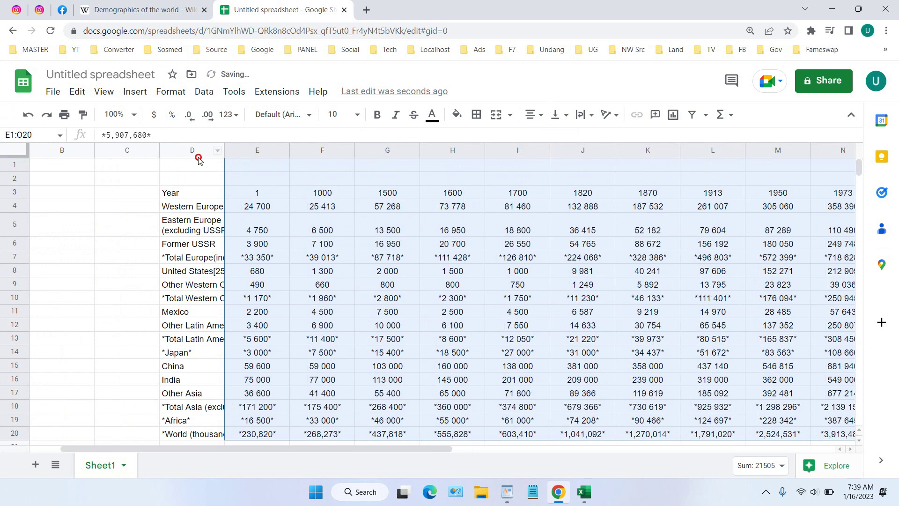
{"action": "mouse_move", "coordinate": [194, 153]}
{"action": "left_mouse_down"}
{"action": "mouse_move", "coordinate": [436, 366]}
{"action": "mouse_move", "coordinate": [286, 356]}
{"action": "left_mouse_up"}
{"action": "left_click", "coordinate": [534, 114]}
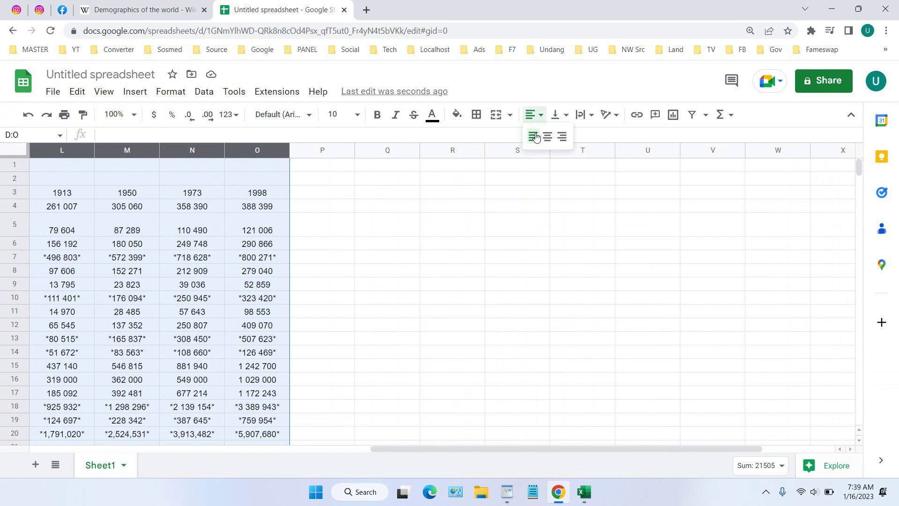
{"action": "left_click", "coordinate": [547, 141]}
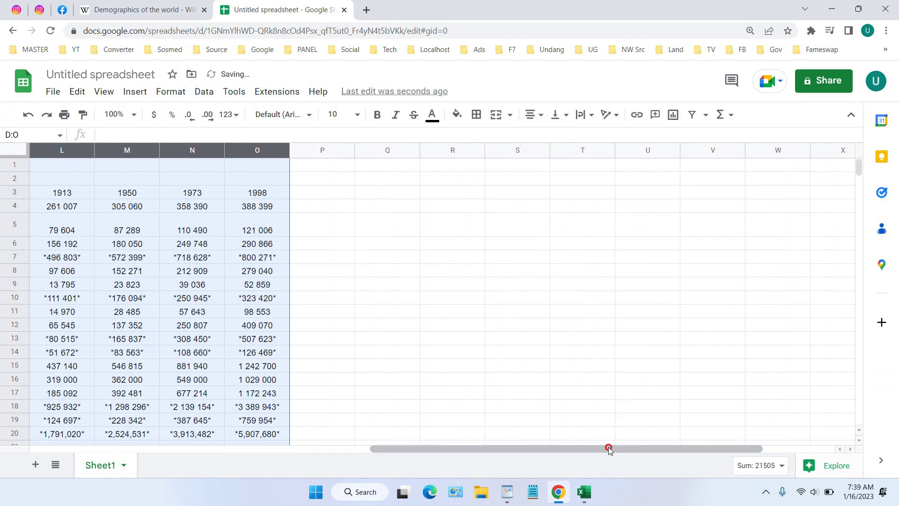
{"action": "left_click_drag", "start_coordinate": [610, 449], "coordinate": [295, 448]}
{"action": "left_click", "coordinate": [305, 220]}
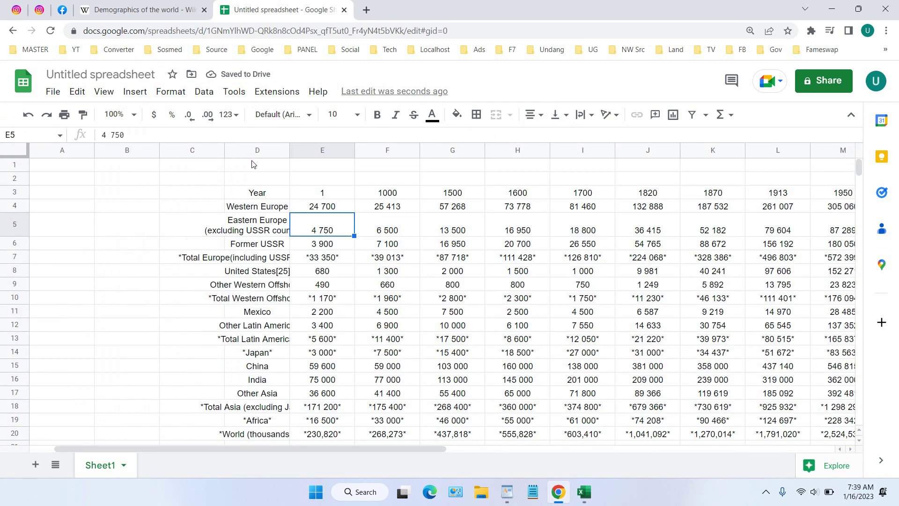
- Narrow the empty columns A, B and C so the table sits near the left edge
{"action": "left_click_drag", "start_coordinate": [224, 150], "coordinate": [138, 156]}
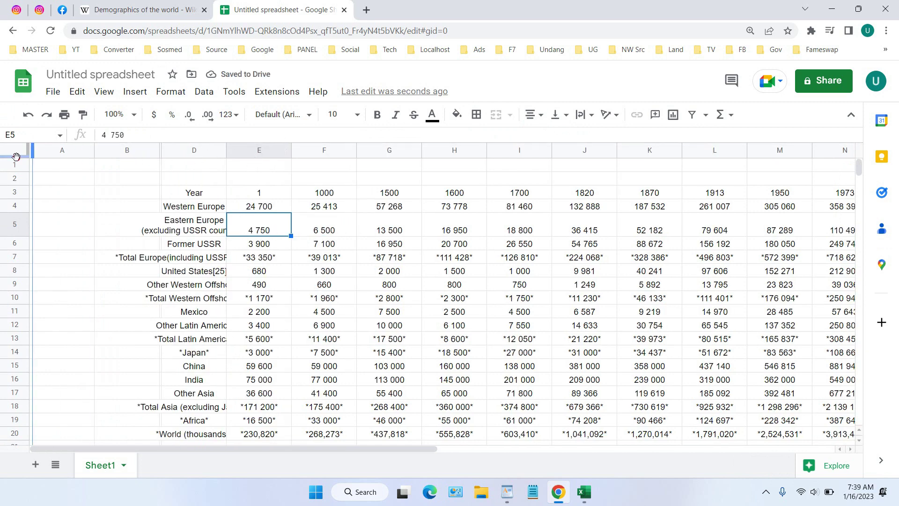
{"action": "left_click_drag", "start_coordinate": [93, 149], "coordinate": [32, 149]}
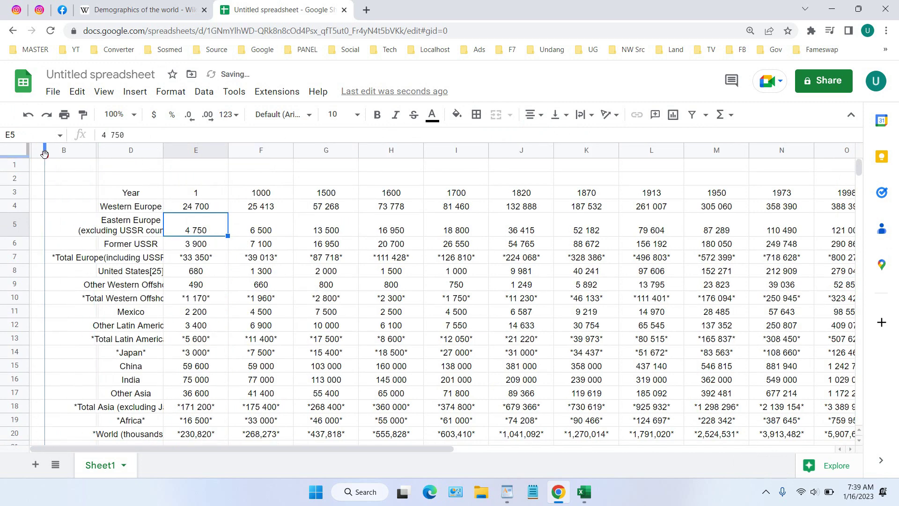
{"action": "mouse_move", "coordinate": [95, 151]}
{"action": "left_mouse_down"}
{"action": "mouse_move", "coordinate": [46, 150]}
{"action": "mouse_move", "coordinate": [142, 150]}
{"action": "left_mouse_up"}
- Left-align the region labels in column D
{"action": "left_click_drag", "start_coordinate": [627, 170], "coordinate": [795, 166]}
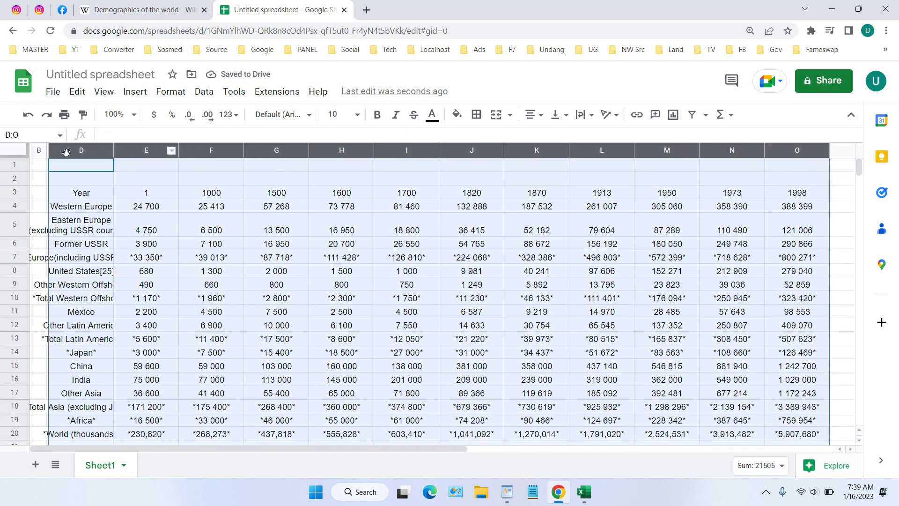
{"action": "left_click", "coordinate": [69, 178]}
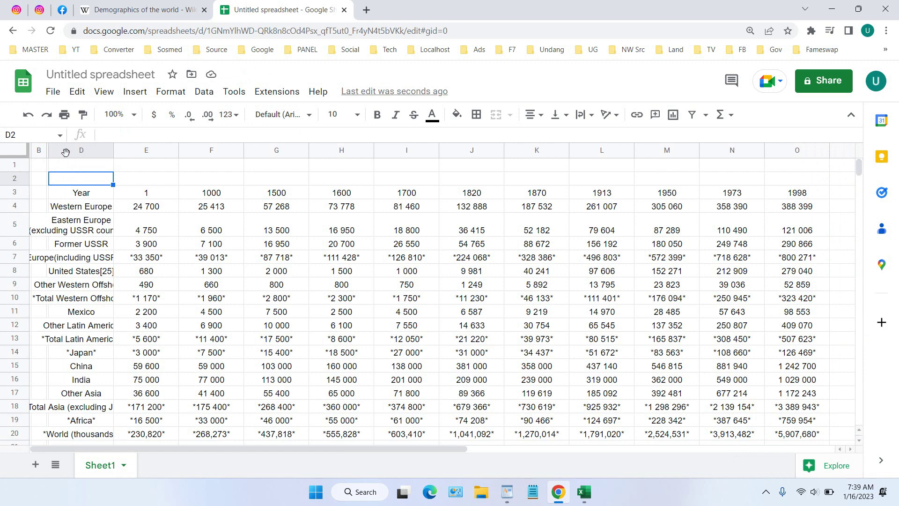
{"action": "left_click", "coordinate": [66, 151]}
{"action": "left_click", "coordinate": [531, 115]}
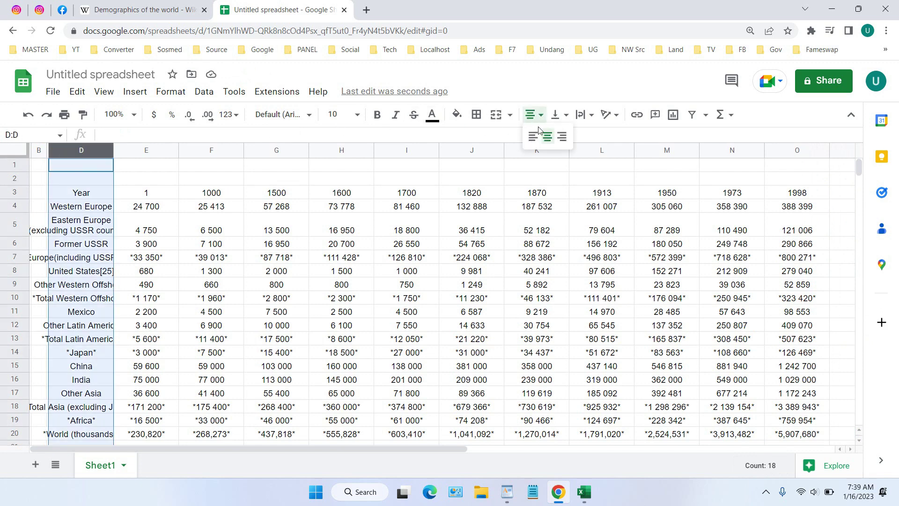
{"action": "left_click", "coordinate": [534, 136]}
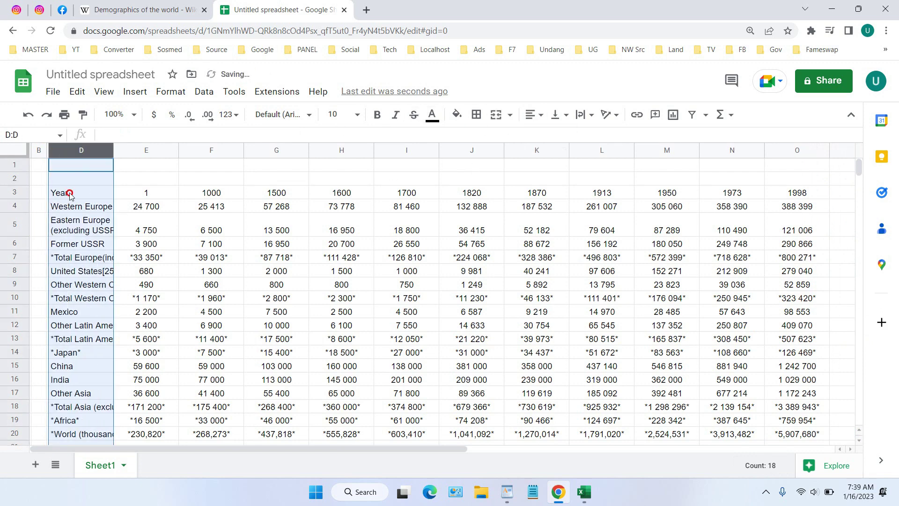
{"action": "mouse_move", "coordinate": [67, 192]}
{"action": "left_mouse_down"}
{"action": "mouse_move", "coordinate": [836, 223]}
{"action": "mouse_move", "coordinate": [787, 267]}
{"action": "left_mouse_up"}
- Apply All borders to every cell of the D3:O20 table
{"action": "scroll", "coordinate": [474, 162], "scroll_direction": "up", "scroll_amount": 3}
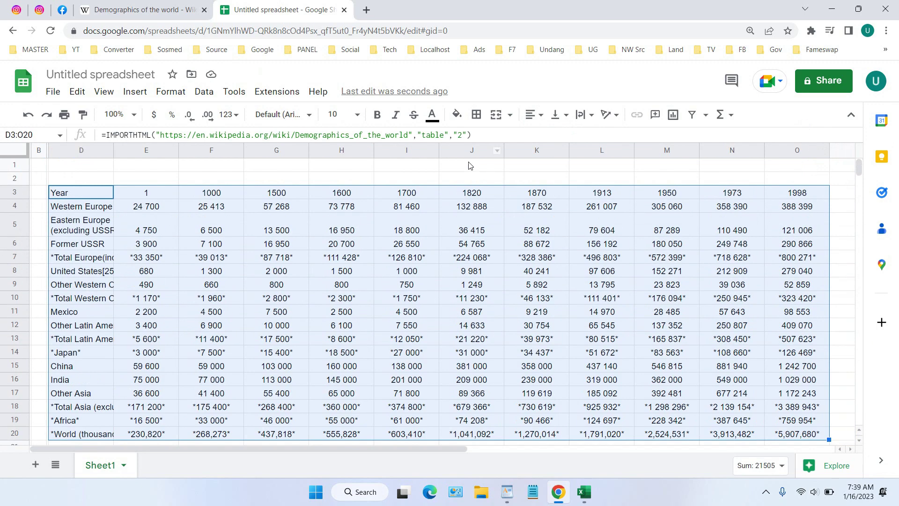
{"action": "left_click", "coordinate": [476, 115]}
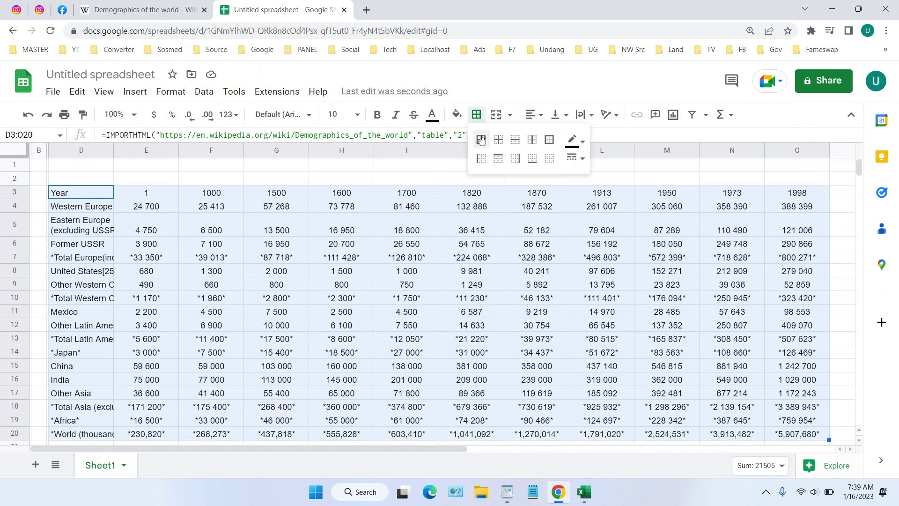
{"action": "left_click", "coordinate": [481, 139]}
{"action": "left_click", "coordinate": [107, 212]}
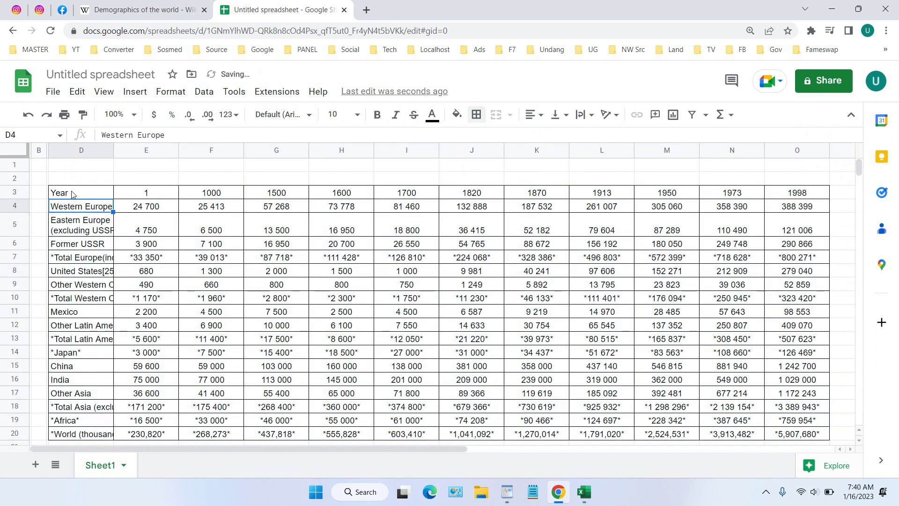
{"action": "left_click_drag", "start_coordinate": [75, 194], "coordinate": [781, 194]}
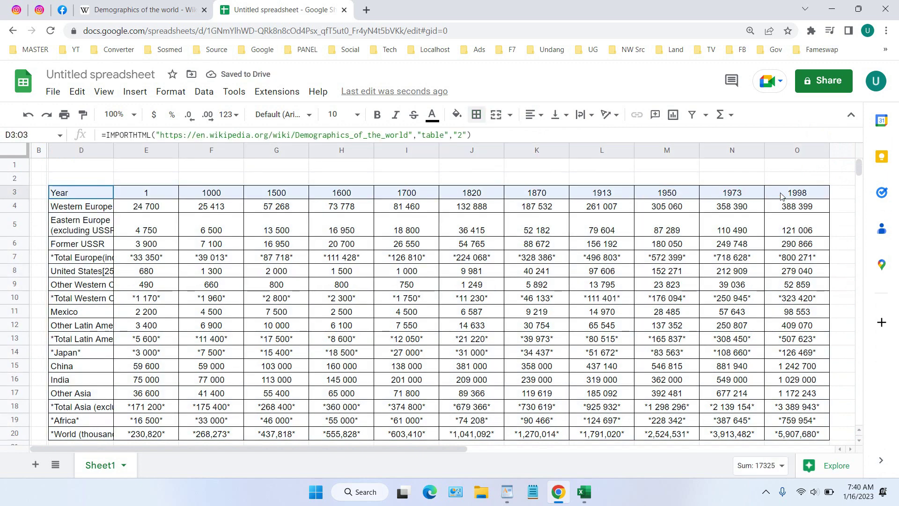
- Fill the Year header row D3:O3 with orange from the fill colour palette
{"action": "left_click", "coordinate": [456, 114]}
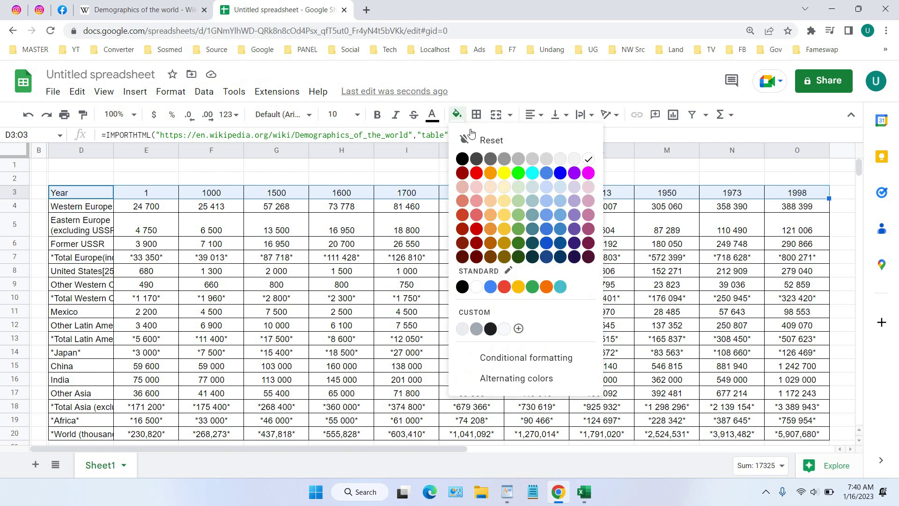
{"action": "left_click", "coordinate": [491, 173]}
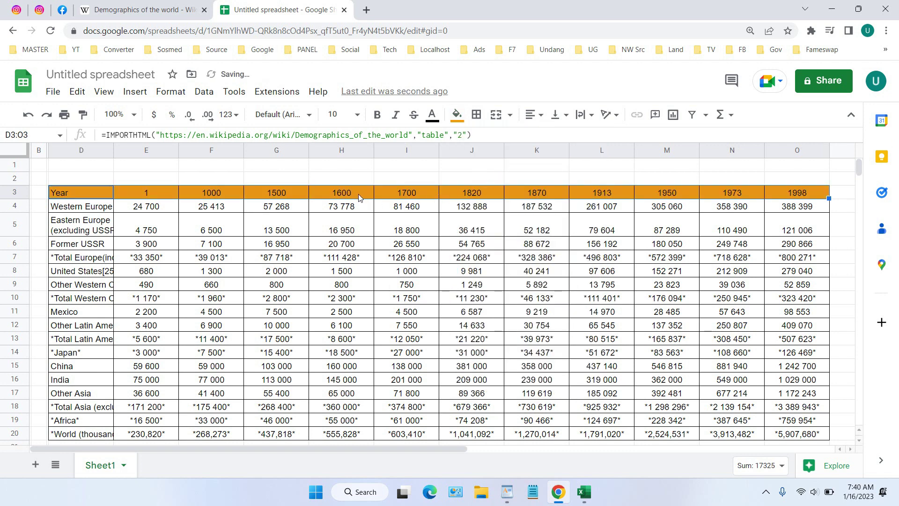